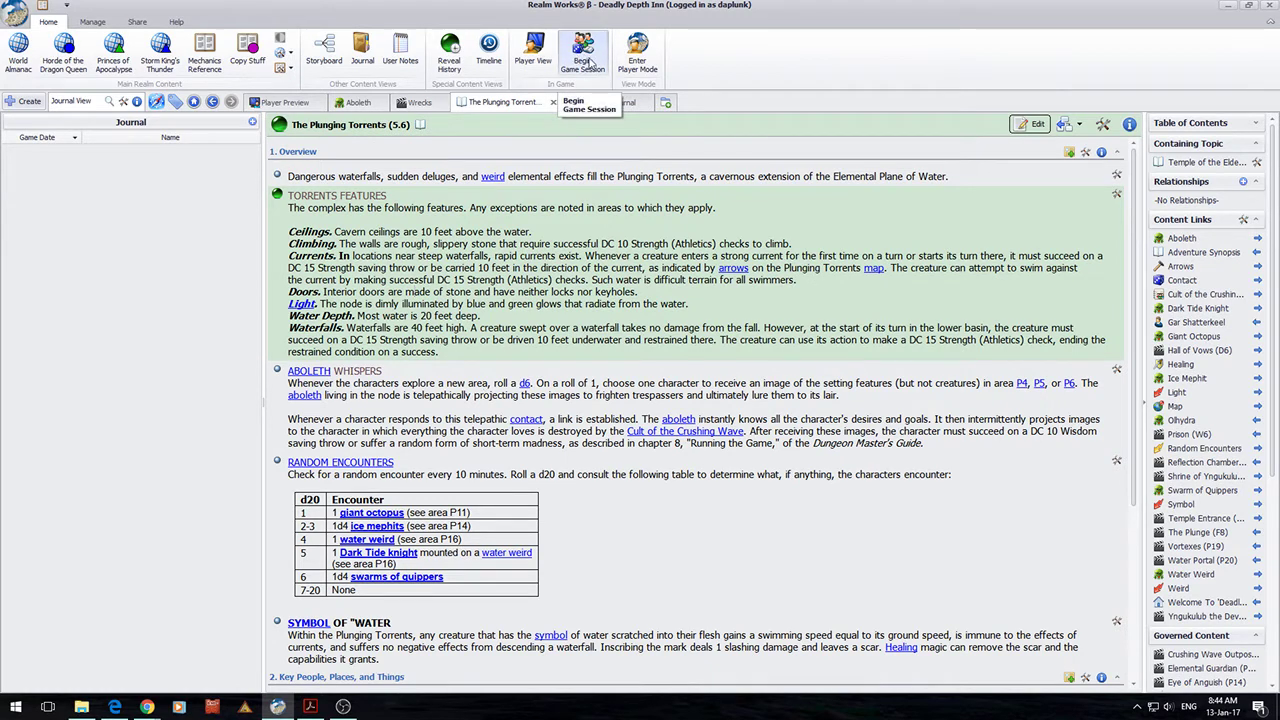
Name a new game session 'Plunging Torrents Session 2' with the note 'The players completed the dungeon.'
{"action": "left_click", "coordinate": [585, 60]}
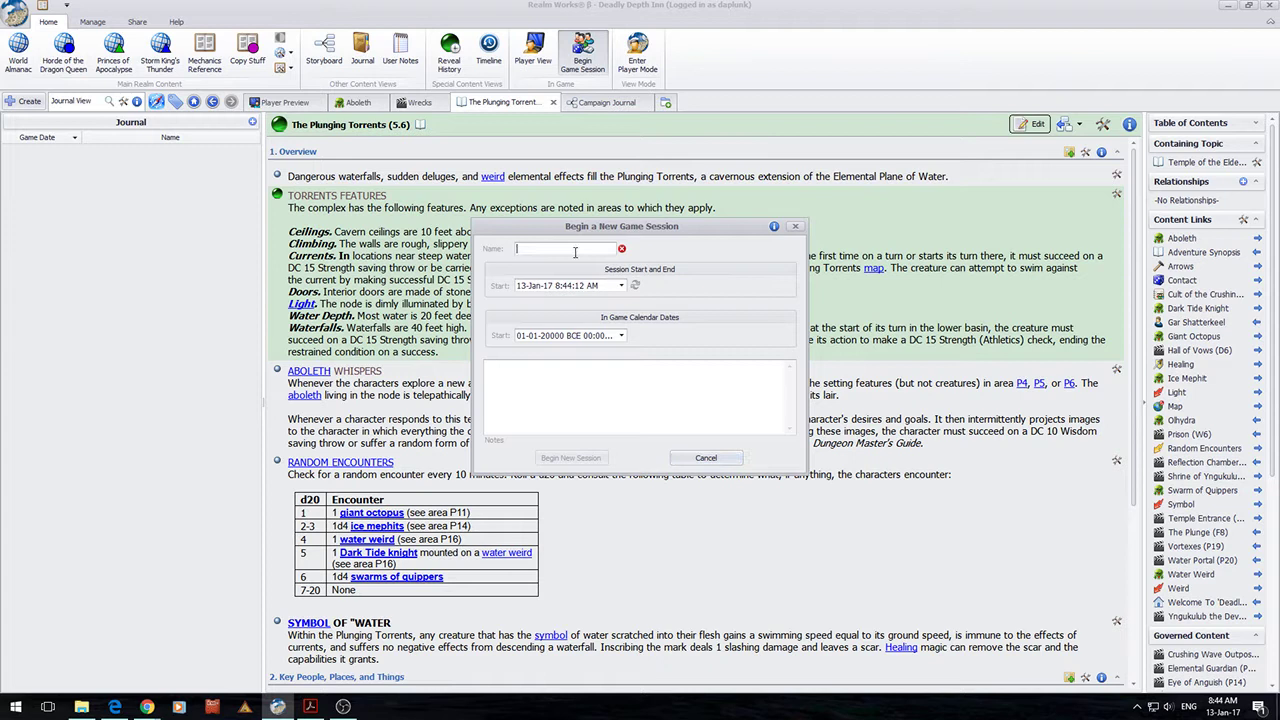
{"action": "type", "text": "Plunging Torrents Session 21"}
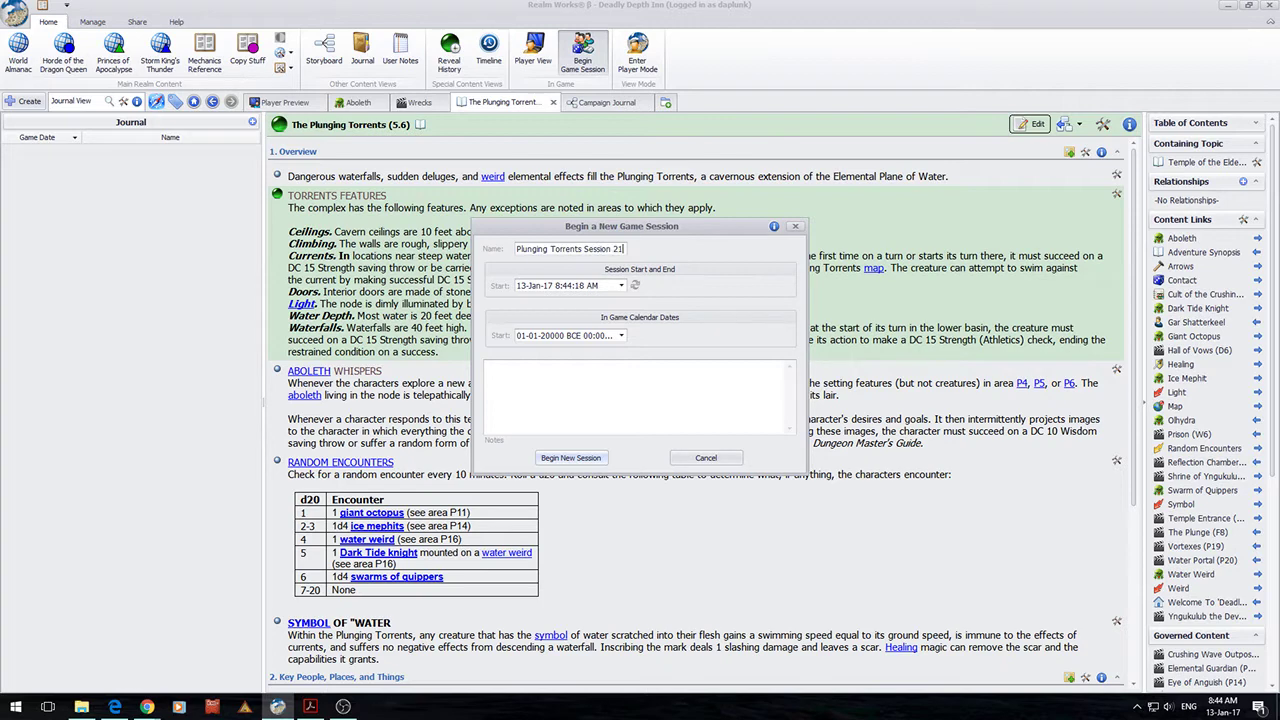
{"action": "left_click", "coordinate": [629, 362]}
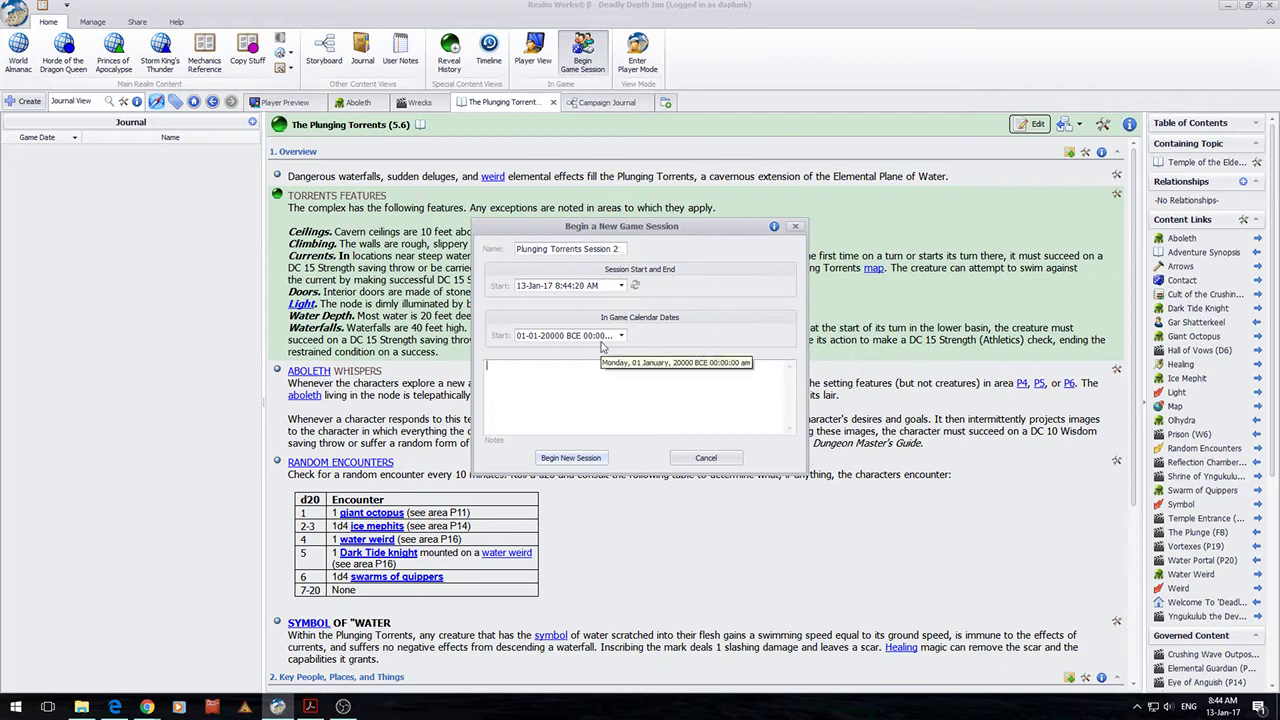
{"action": "type", "text": "The players completed the dungeon."}
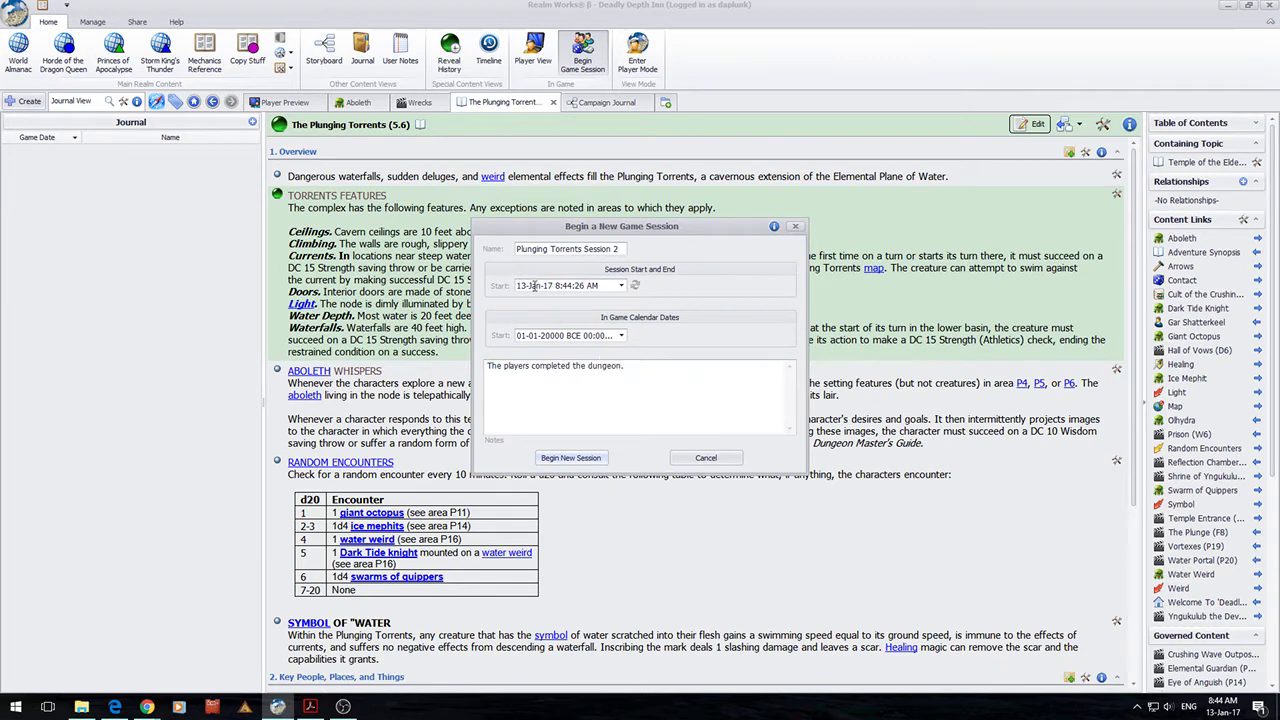
Leave the real-world and in-game start dates unchanged and begin the session, confirming with Yes
{"action": "left_click", "coordinate": [621, 286]}
{"action": "left_click", "coordinate": [621, 286]}
{"action": "left_click", "coordinate": [621, 336]}
{"action": "left_click", "coordinate": [621, 337]}
{"action": "left_click", "coordinate": [616, 336]}
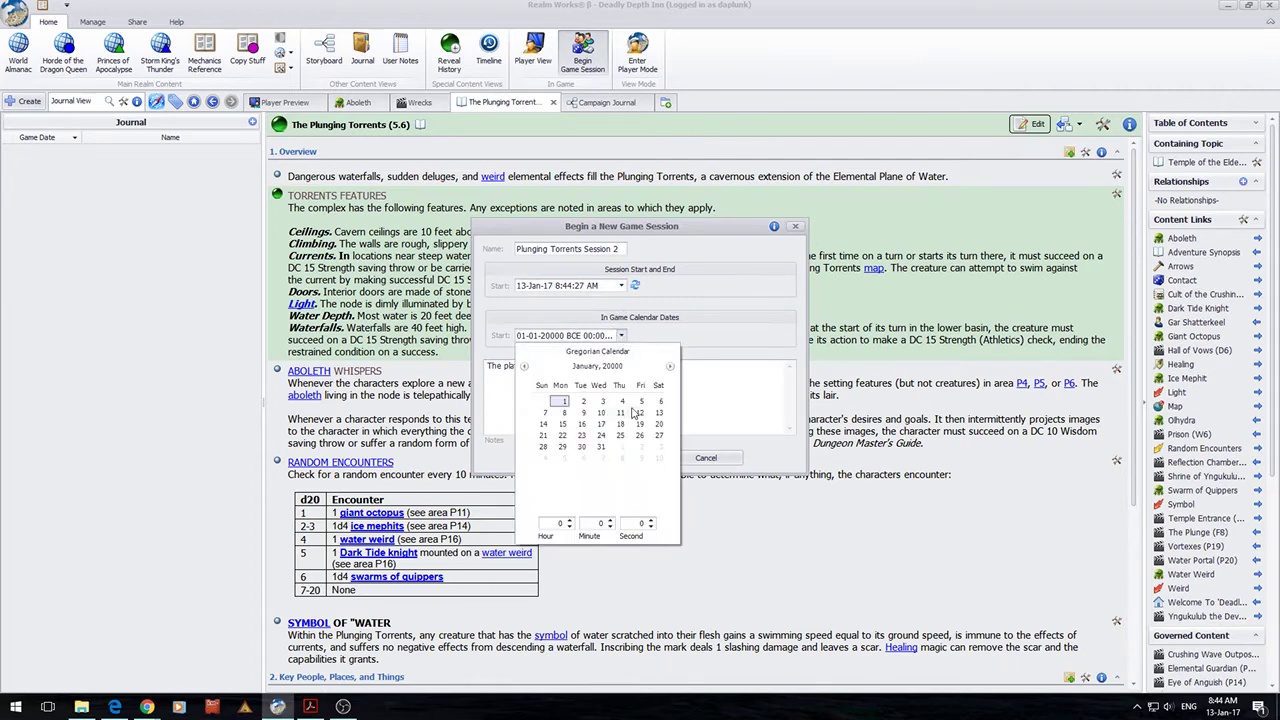
{"action": "left_click", "coordinate": [640, 325]}
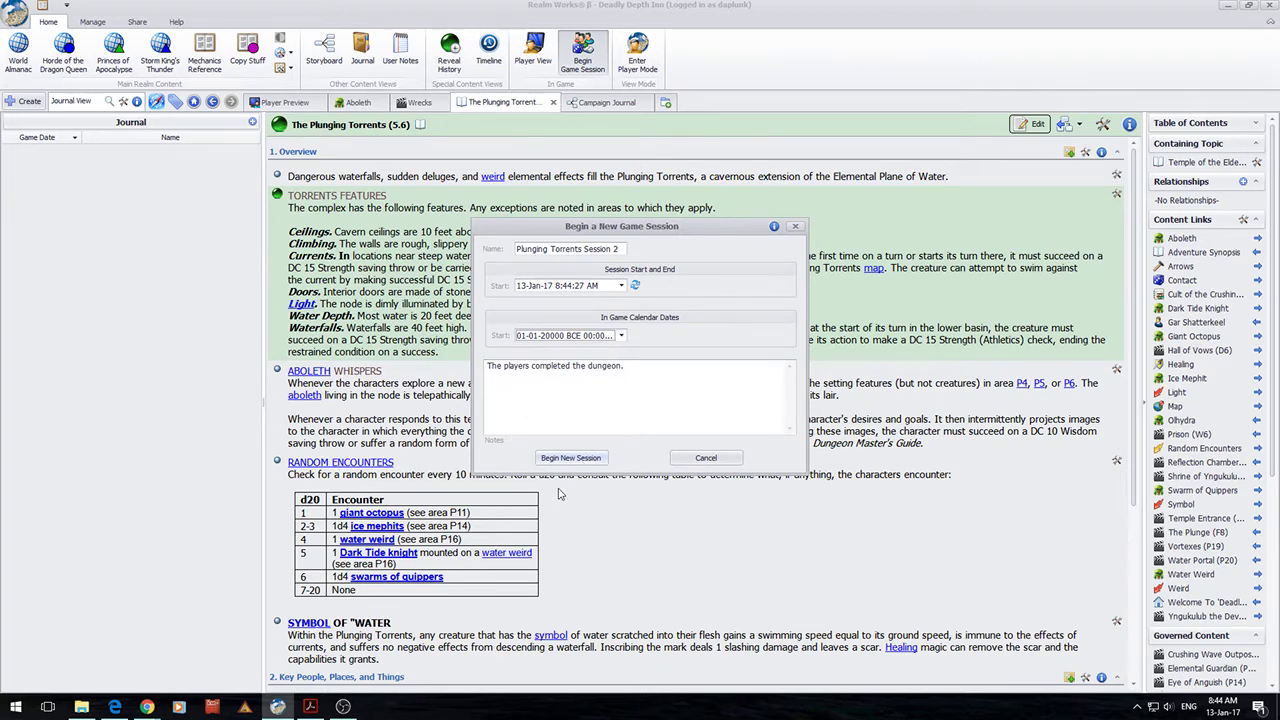
{"action": "left_click", "coordinate": [573, 459]}
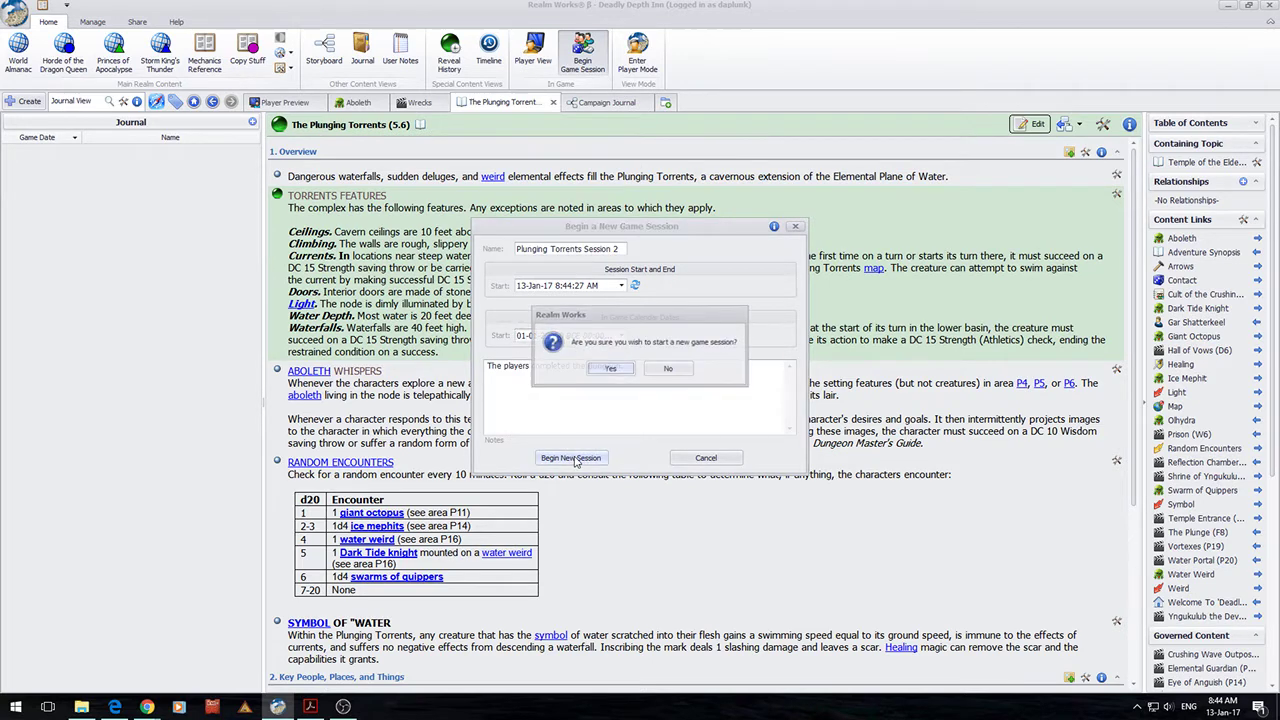
{"action": "left_click", "coordinate": [612, 366]}
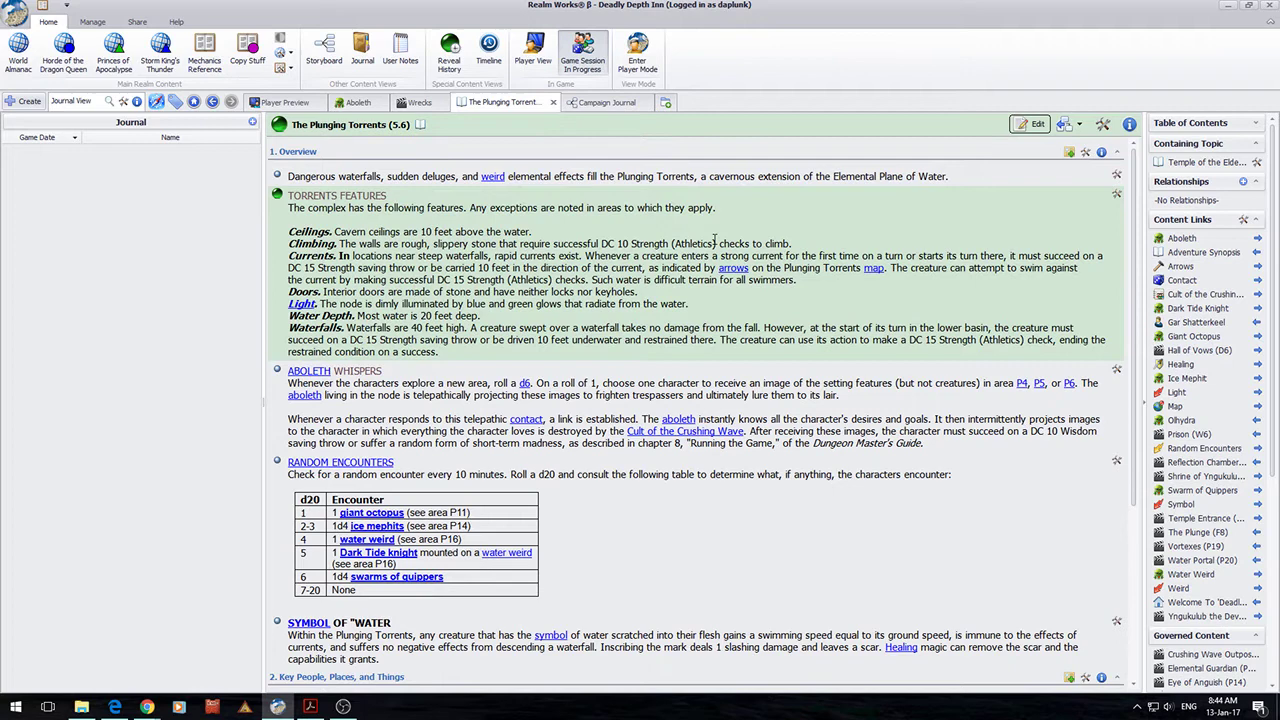
In Princes of Apocalypse, reveal Hall of the Guardians and its rough-walls cavern paragraph to players
{"action": "left_click", "coordinate": [113, 47]}
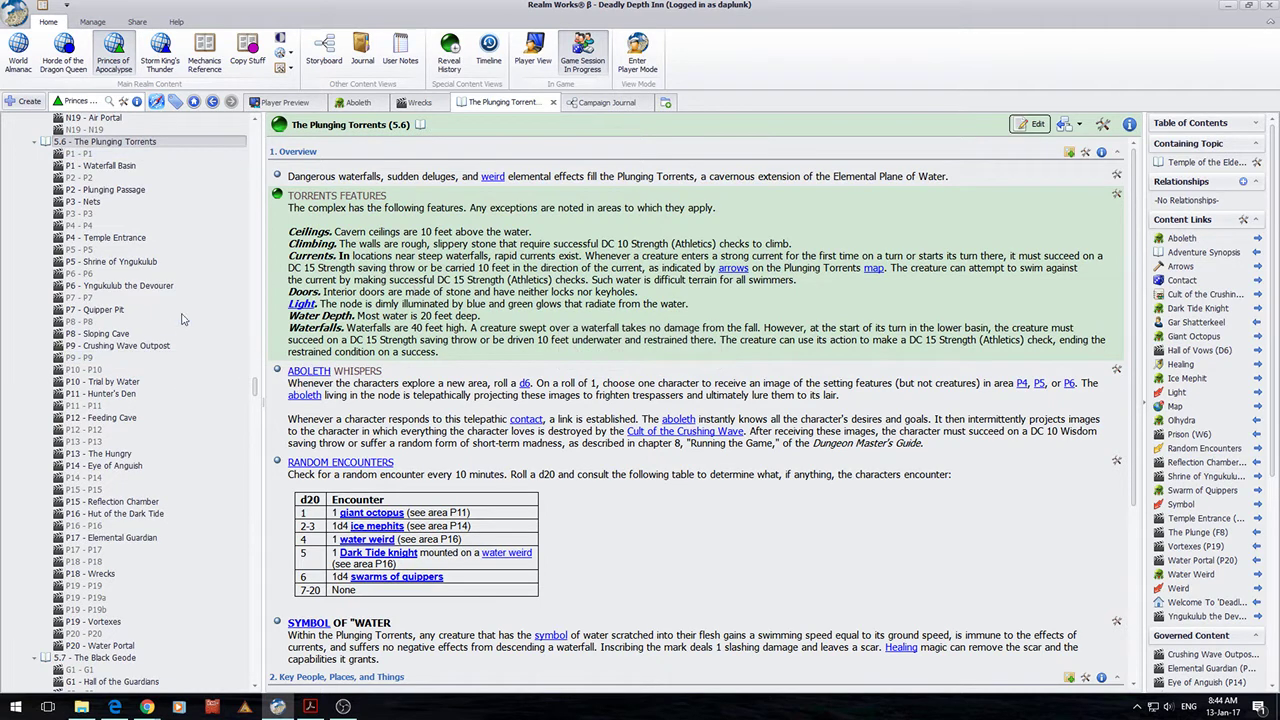
{"action": "scroll", "coordinate": [204, 398], "scroll_direction": "down", "scroll_amount": 5}
{"action": "scroll", "coordinate": [204, 398], "scroll_direction": "down", "scroll_amount": 6}
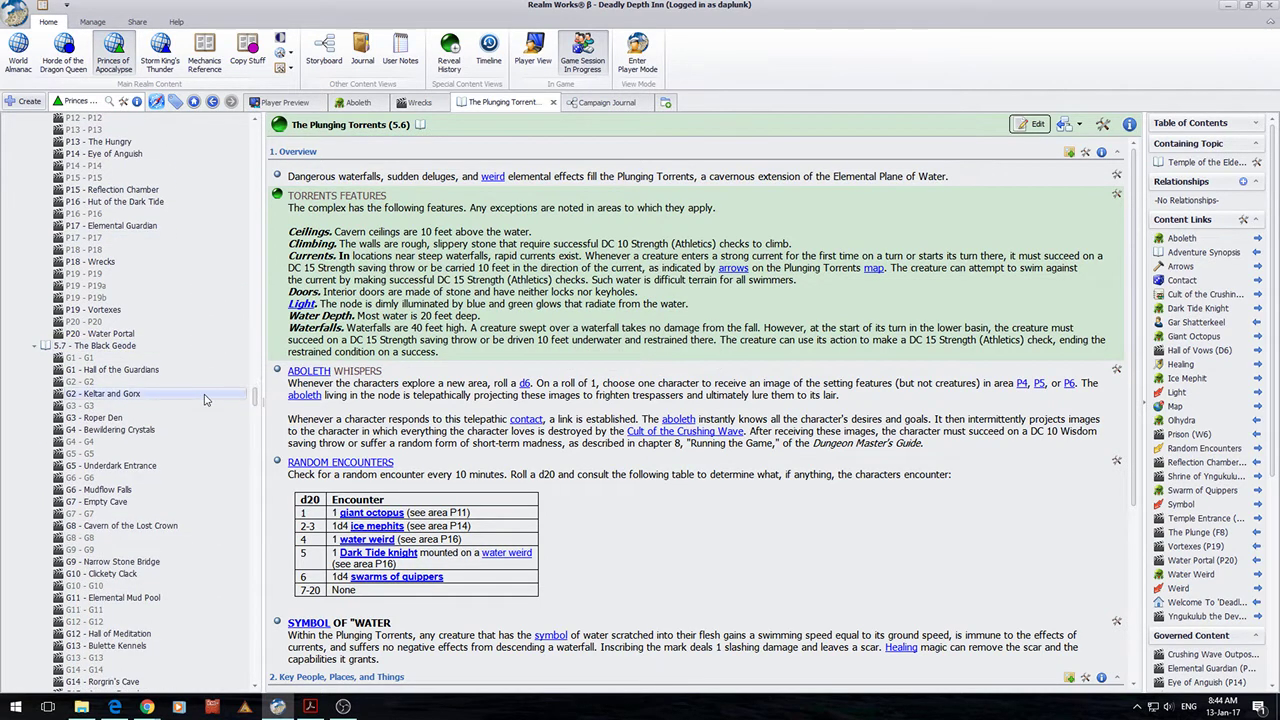
{"action": "left_click", "coordinate": [105, 369]}
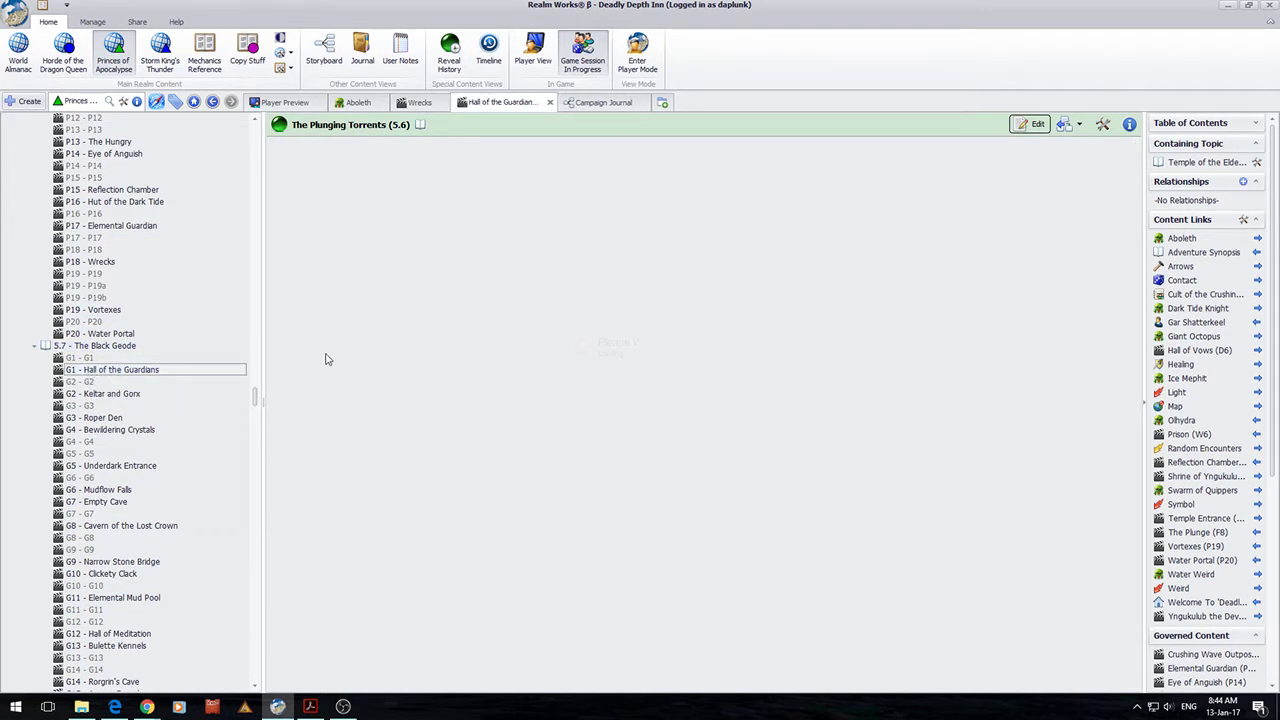
{"action": "left_click", "coordinate": [279, 124]}
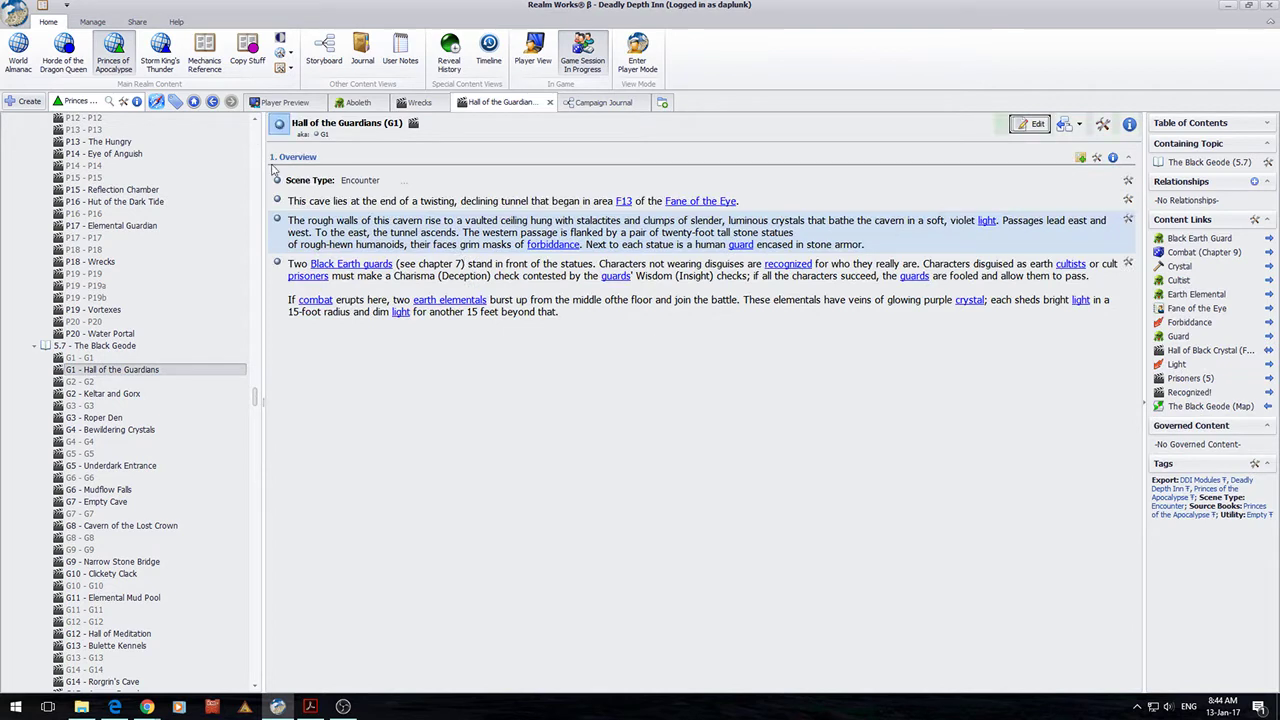
{"action": "left_click", "coordinate": [277, 219]}
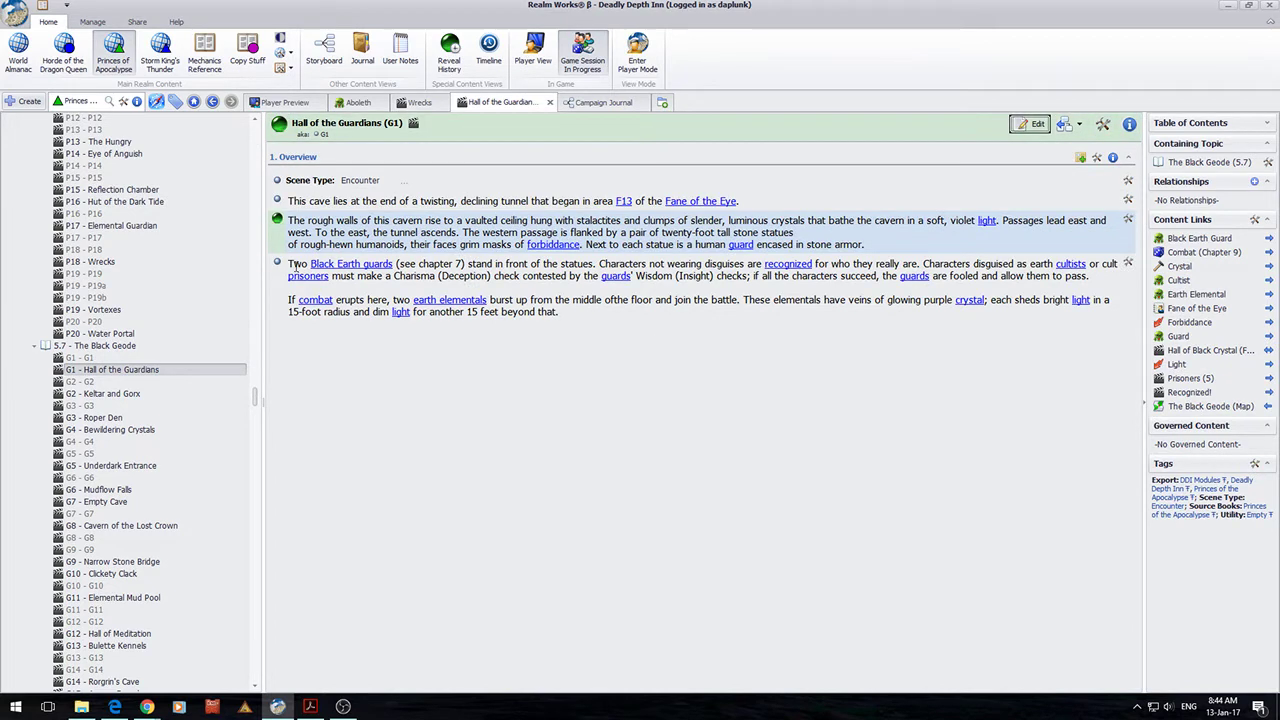
Reveal Keltar and Gorx and Roper Den, including their opening and treasure paragraphs
{"action": "left_click", "coordinate": [88, 396]}
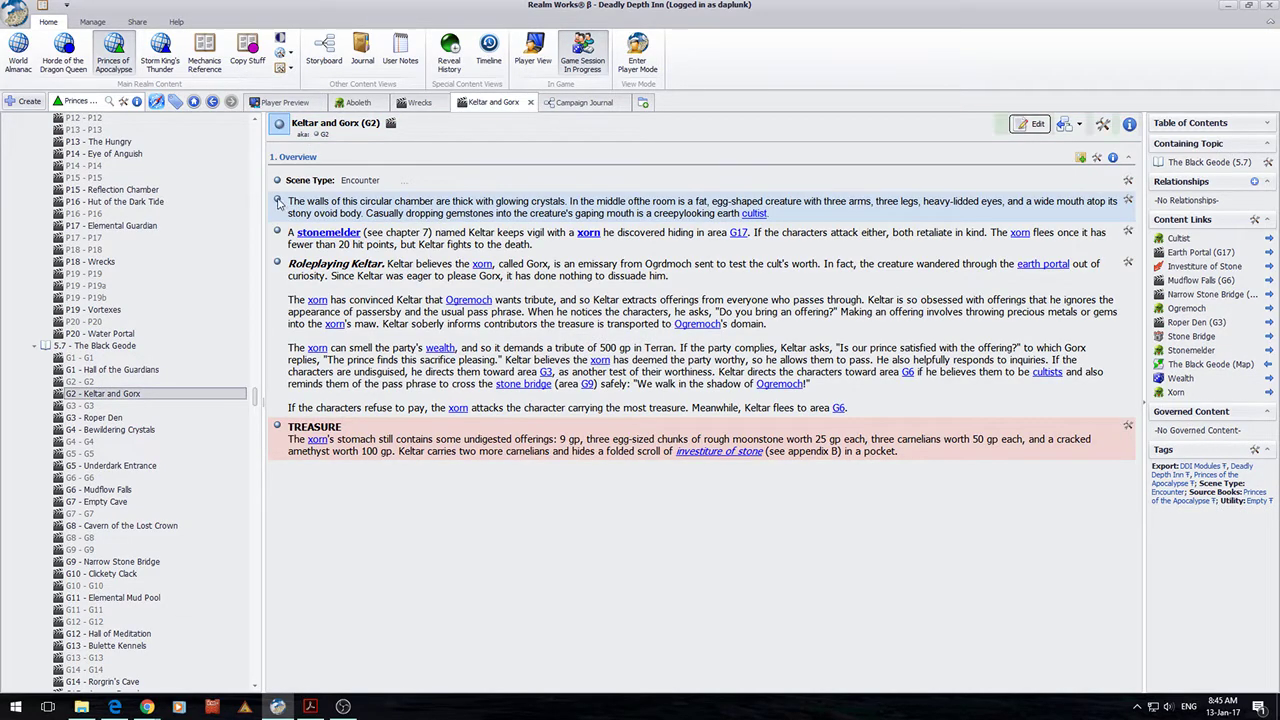
{"action": "left_click", "coordinate": [279, 202]}
{"action": "left_click", "coordinate": [277, 426]}
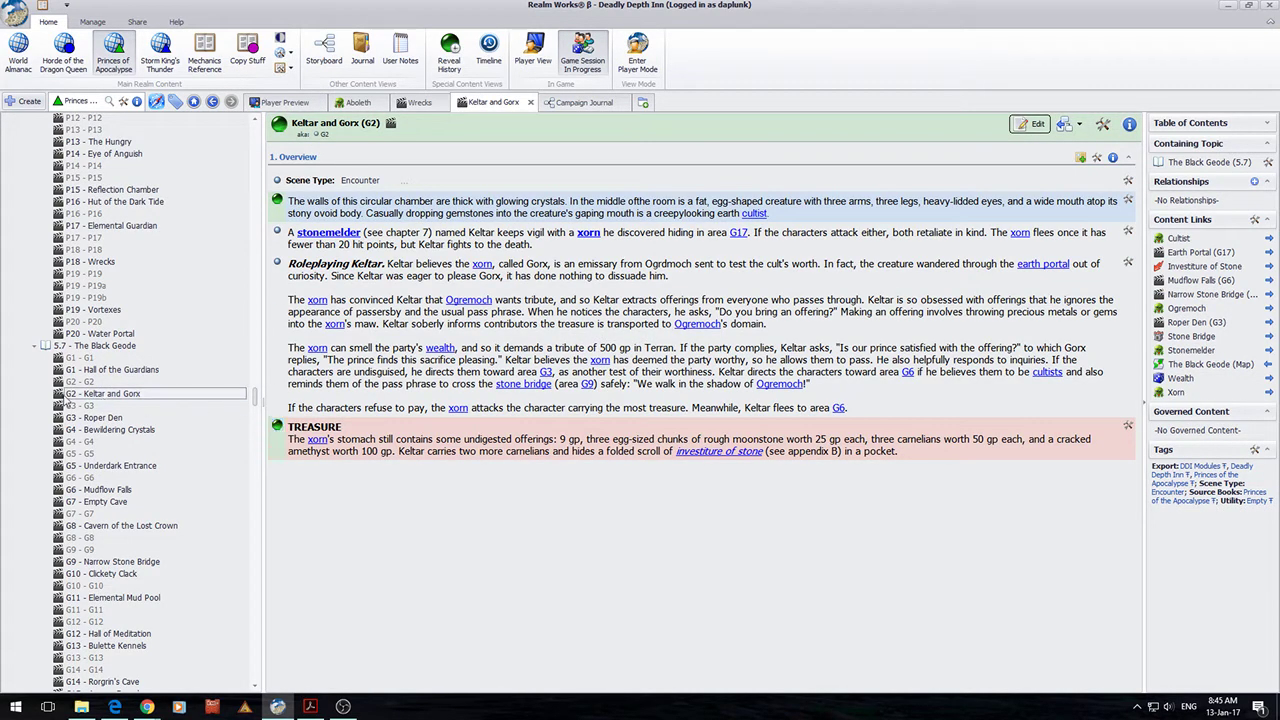
{"action": "left_click", "coordinate": [96, 418]}
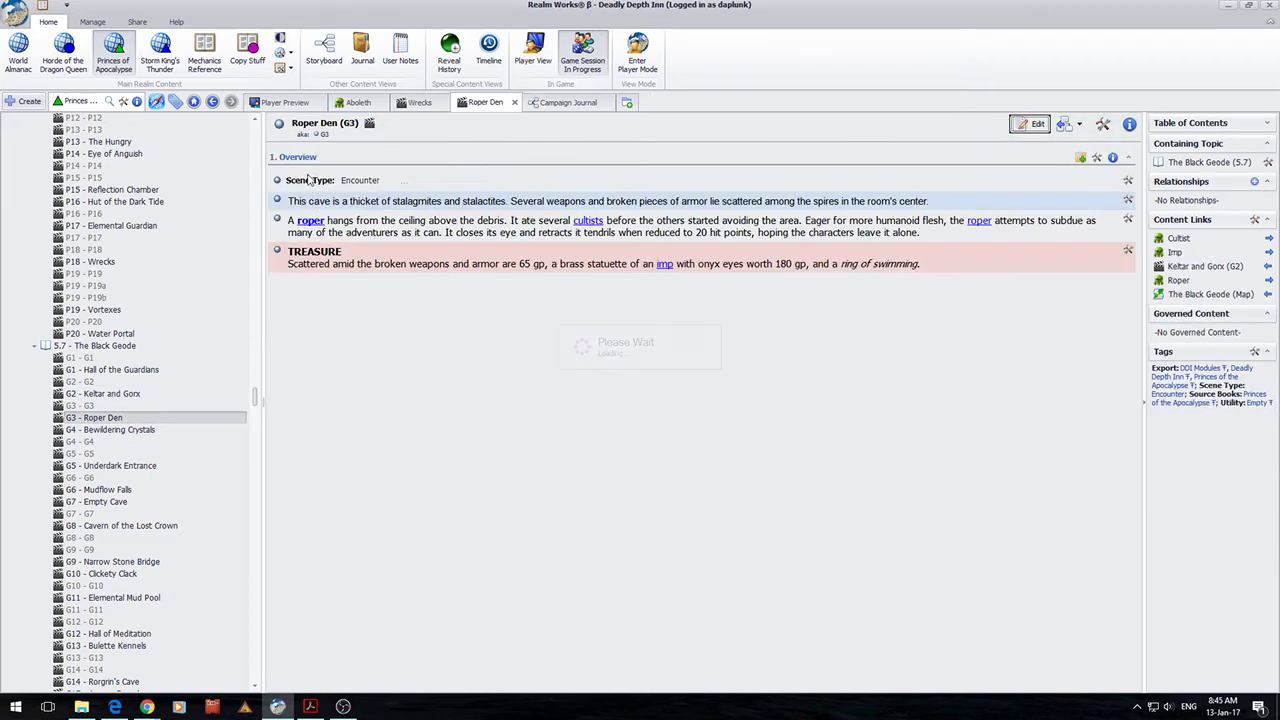
{"action": "left_click", "coordinate": [279, 123]}
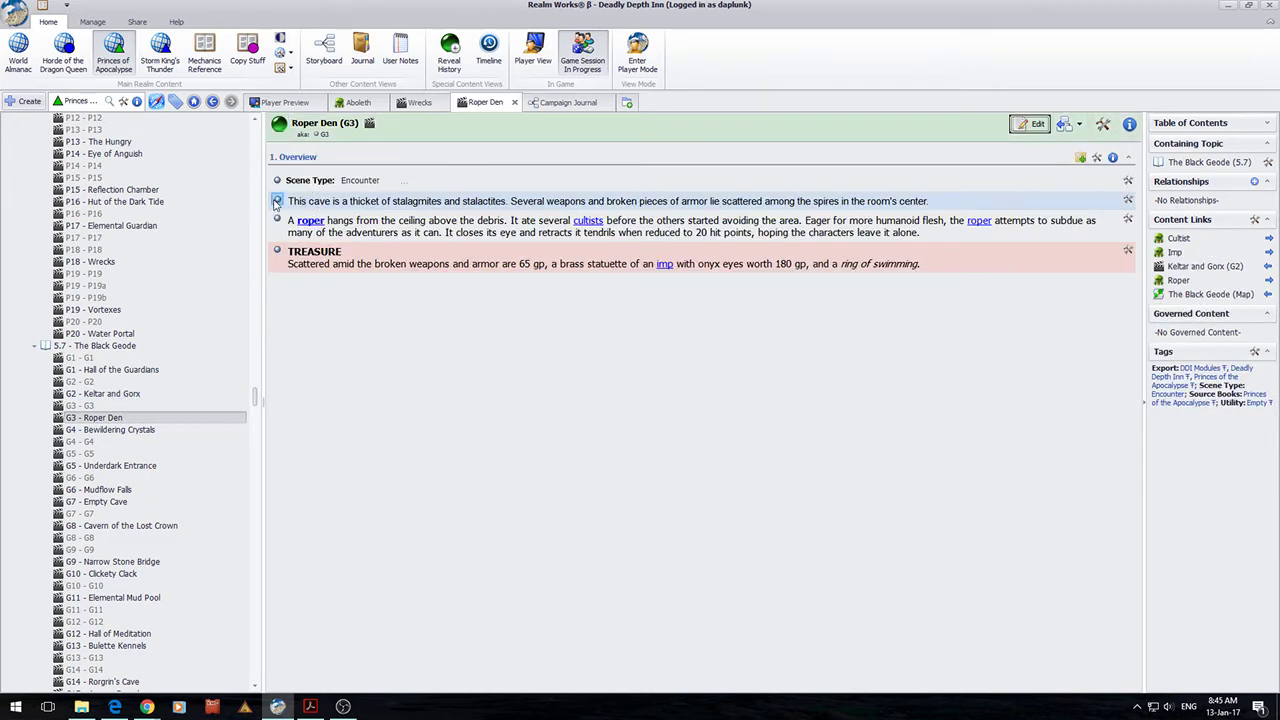
{"action": "left_click", "coordinate": [277, 202]}
{"action": "left_click", "coordinate": [277, 251]}
{"action": "left_click_drag", "start_coordinate": [940, 263], "coordinate": [292, 287]}
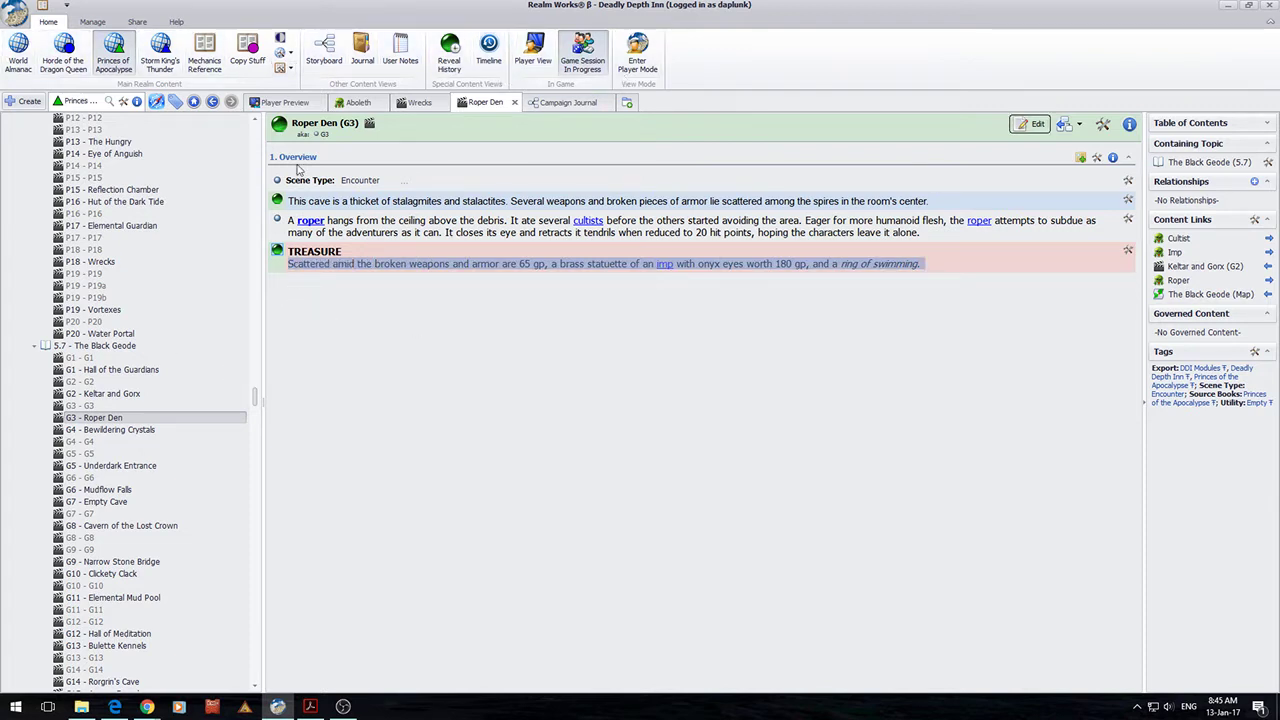
End the Plunging Torrents Session 2 game session and confirm with Yes
{"action": "left_click", "coordinate": [585, 60]}
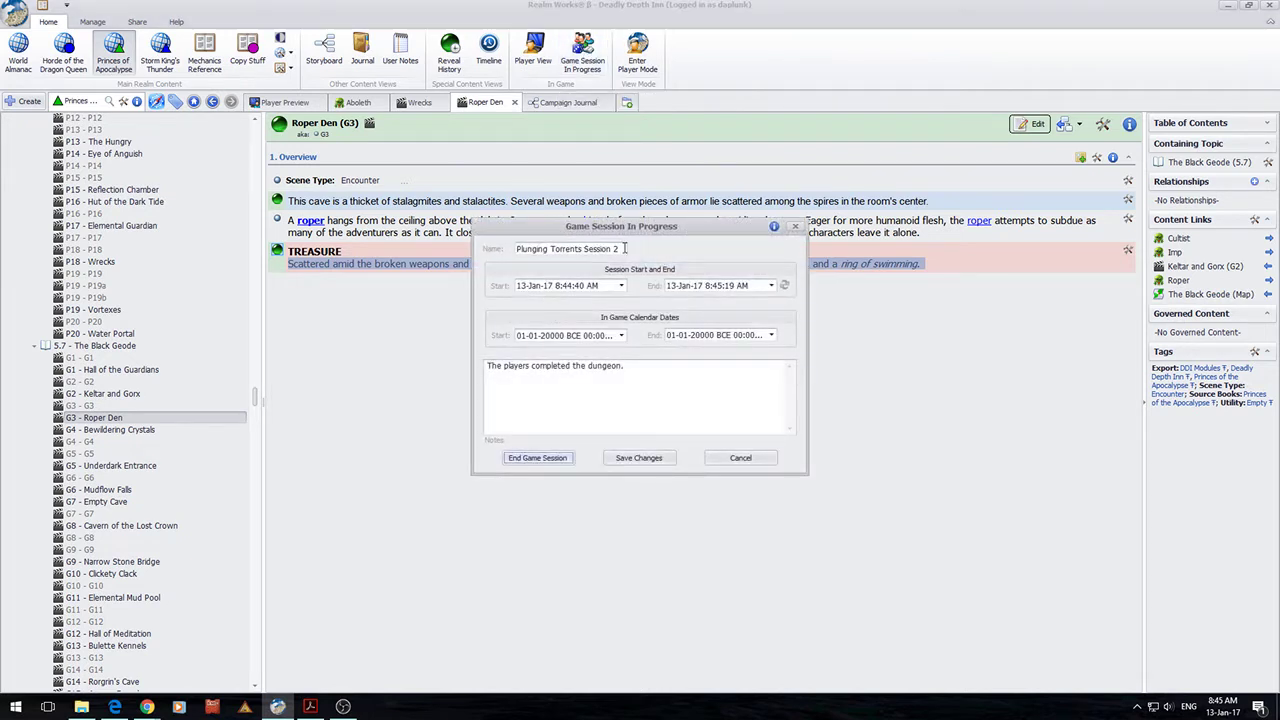
{"action": "left_click", "coordinate": [528, 464]}
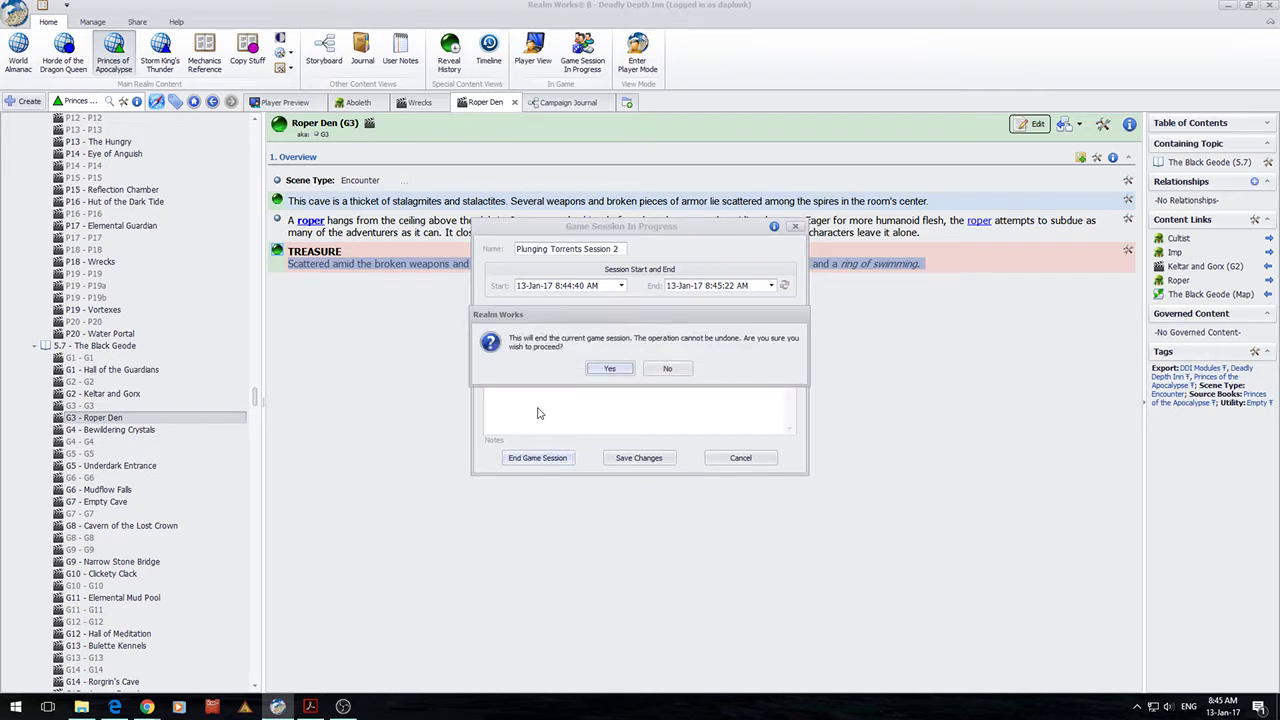
{"action": "left_click", "coordinate": [616, 368]}
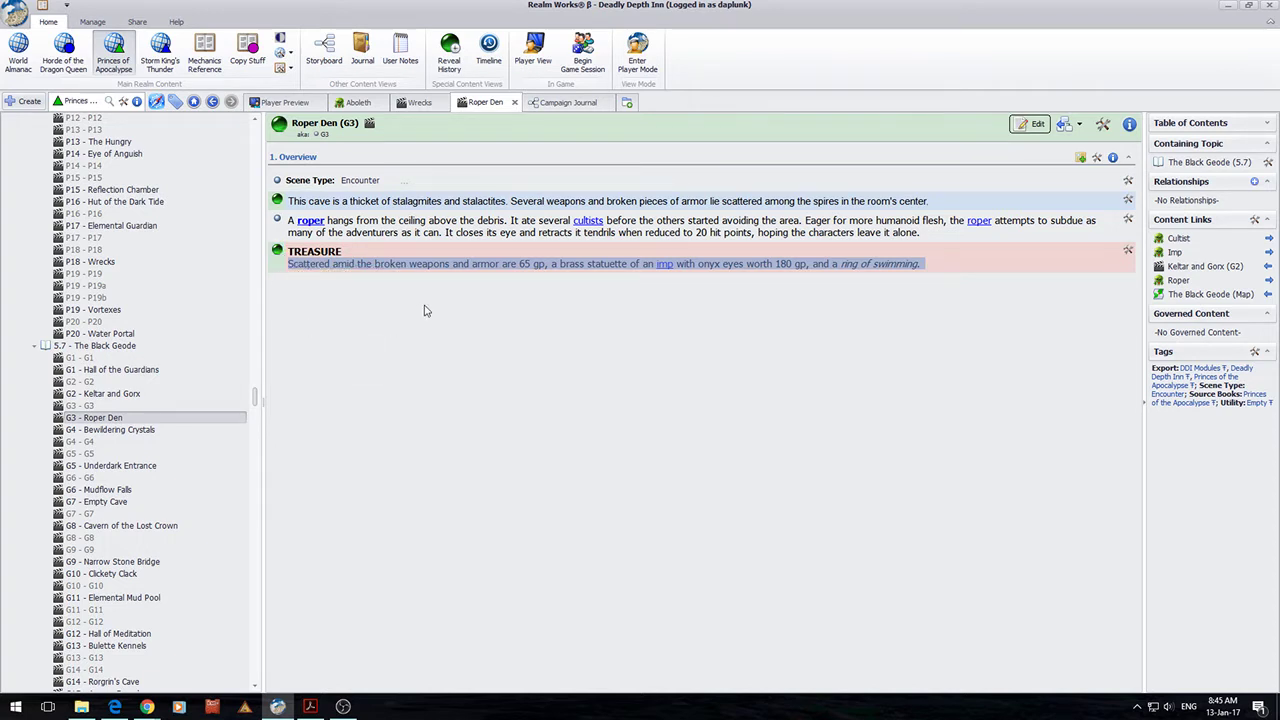
Filter Reveal History from the last session's start to its end and select the Roper Den entry
{"action": "left_click", "coordinate": [446, 55]}
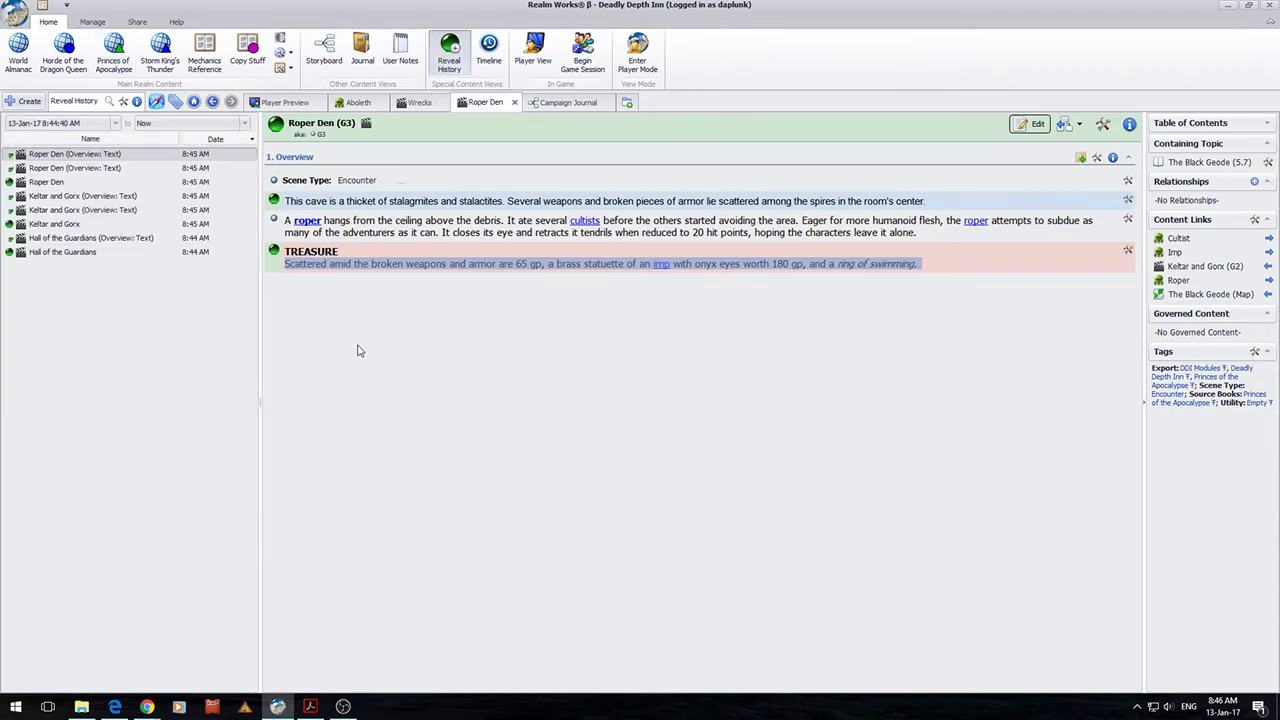
{"action": "left_click", "coordinate": [115, 123]}
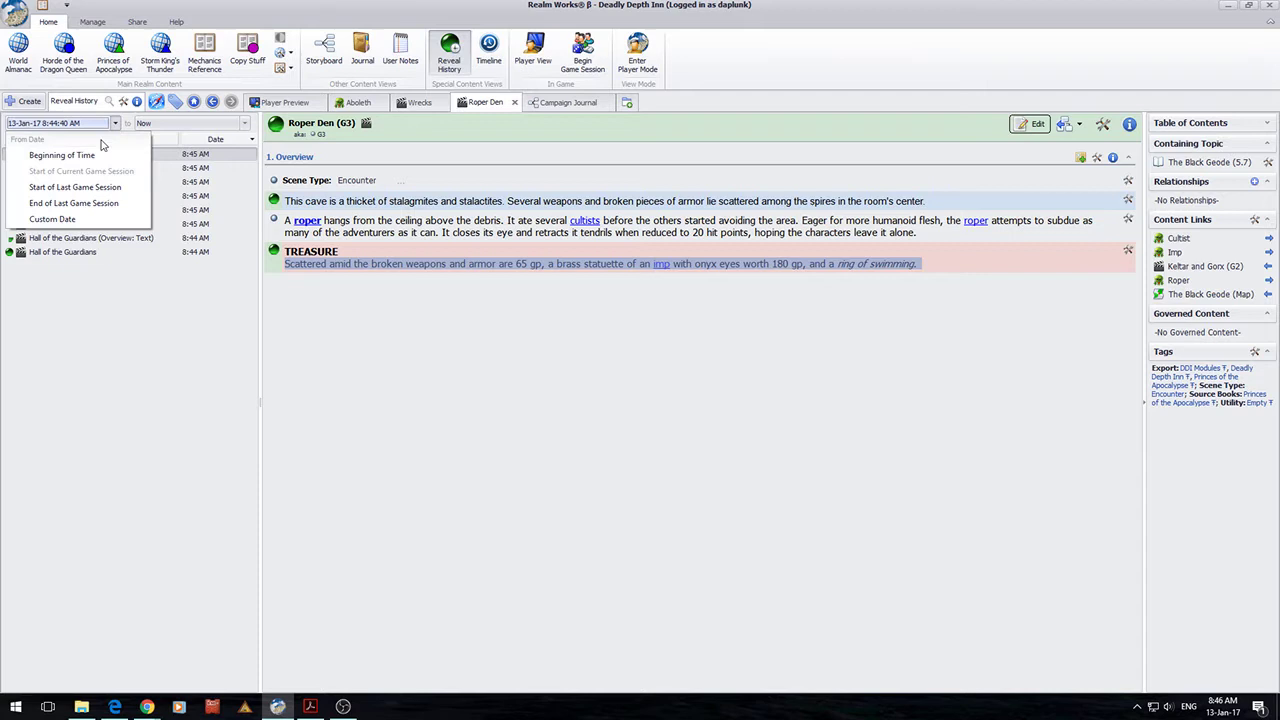
{"action": "left_click", "coordinate": [82, 191]}
{"action": "left_click", "coordinate": [244, 123]}
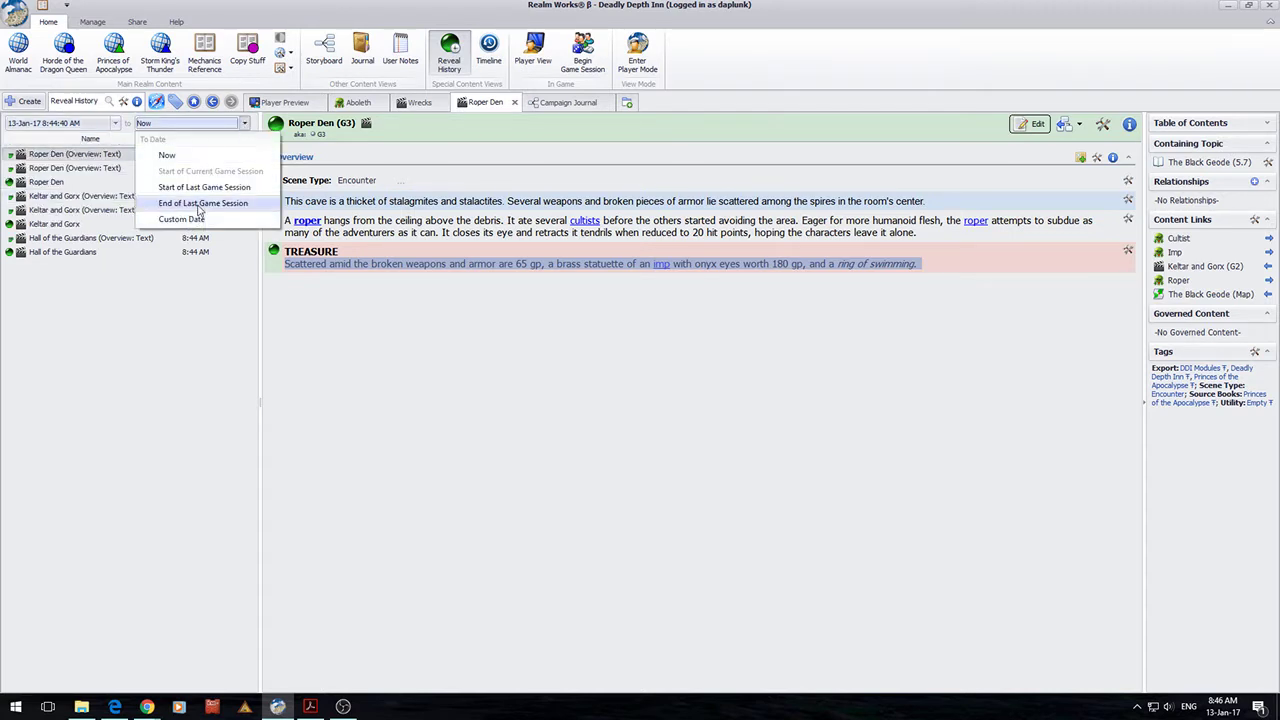
{"action": "left_click", "coordinate": [200, 204]}
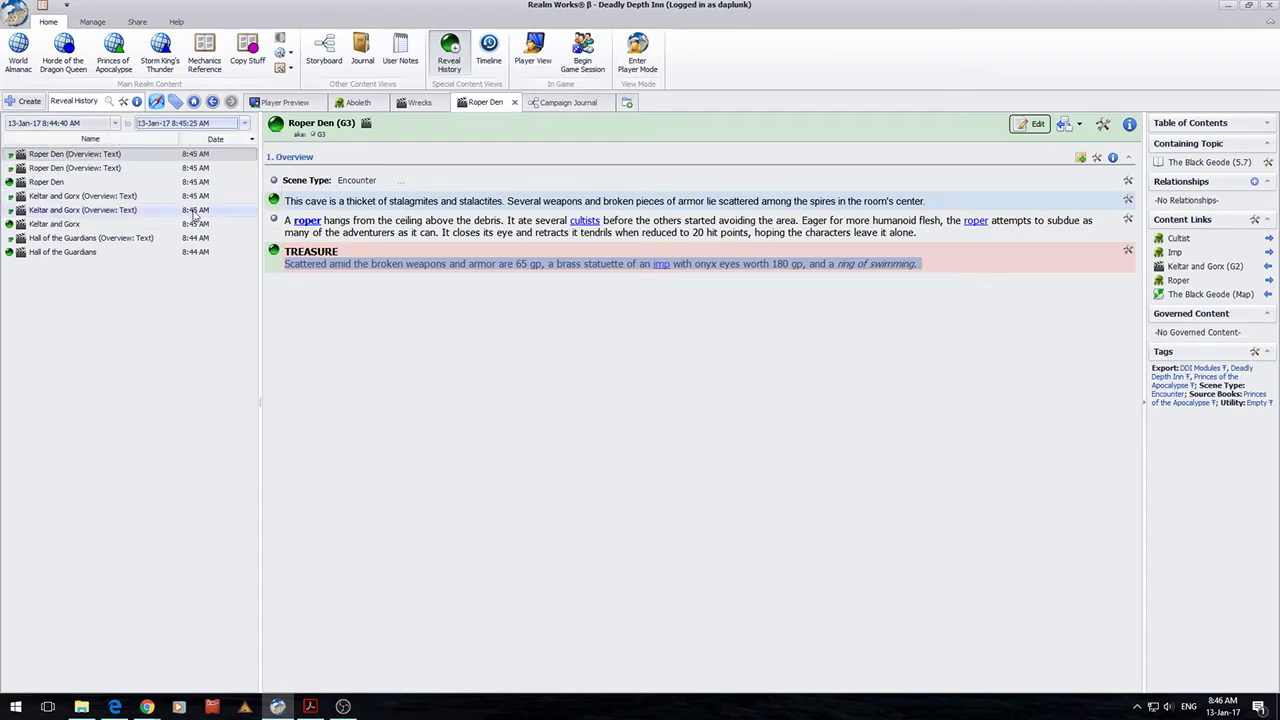
{"action": "left_click", "coordinate": [116, 150]}
Try the Reveal History date options: Beginning of Time, last session start, and a custom calendar date
{"action": "left_click", "coordinate": [115, 123]}
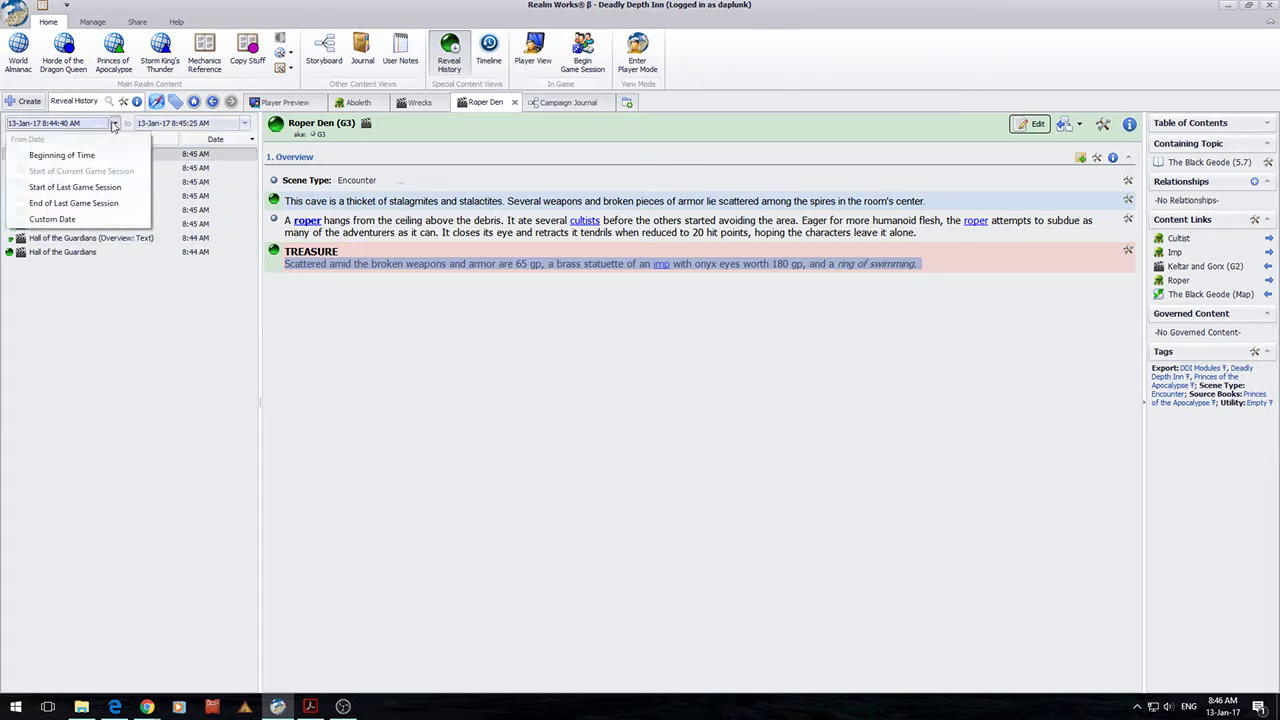
{"action": "left_click", "coordinate": [62, 156]}
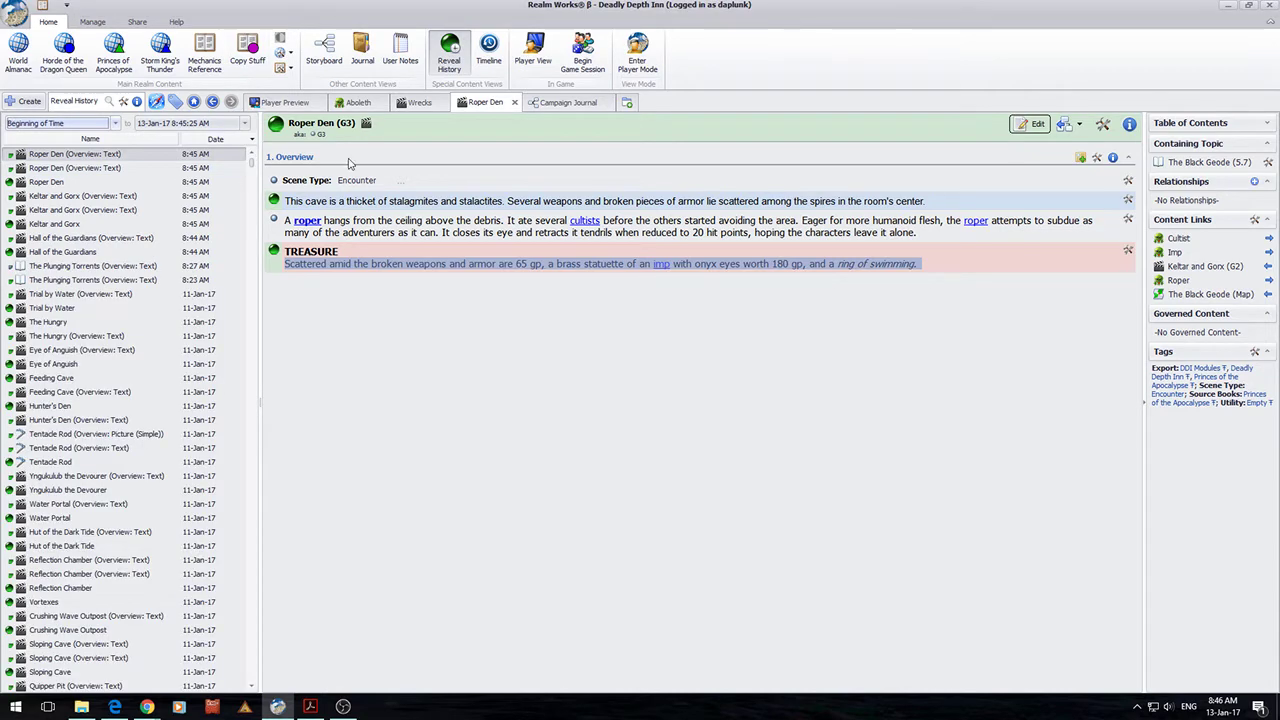
{"action": "left_click_drag", "start_coordinate": [254, 168], "coordinate": [310, 158]}
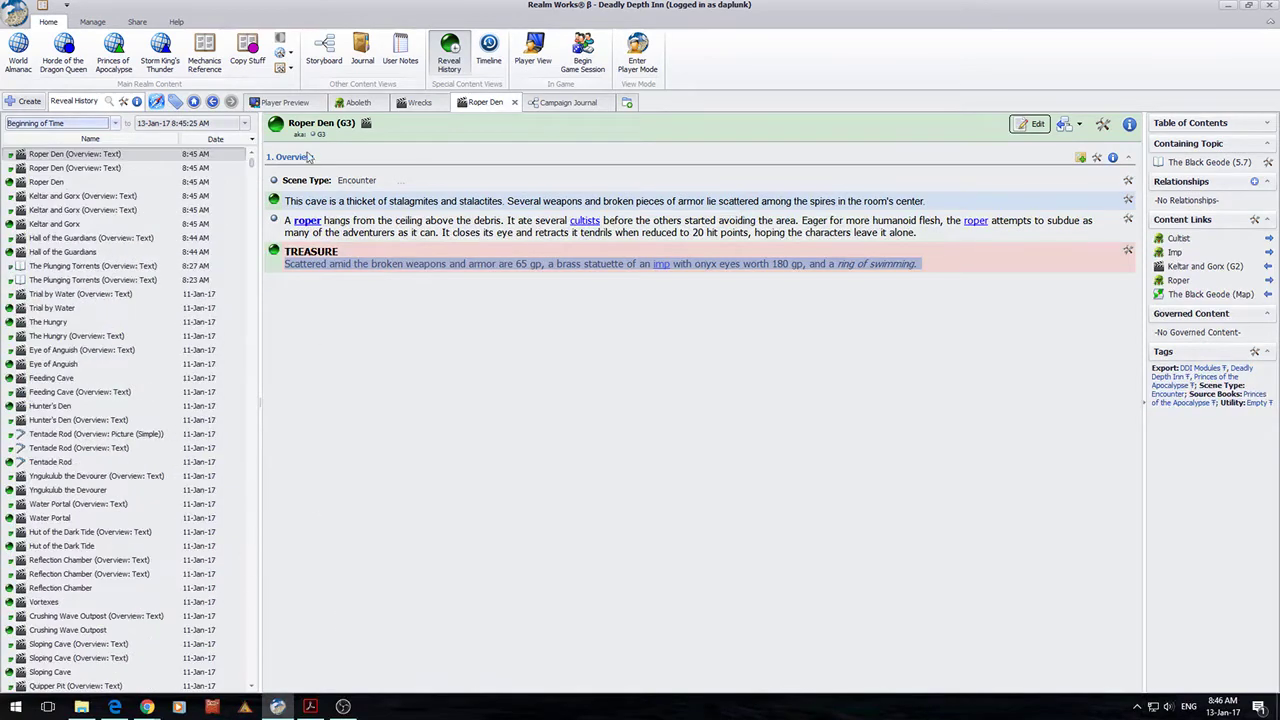
{"action": "left_click", "coordinate": [115, 123]}
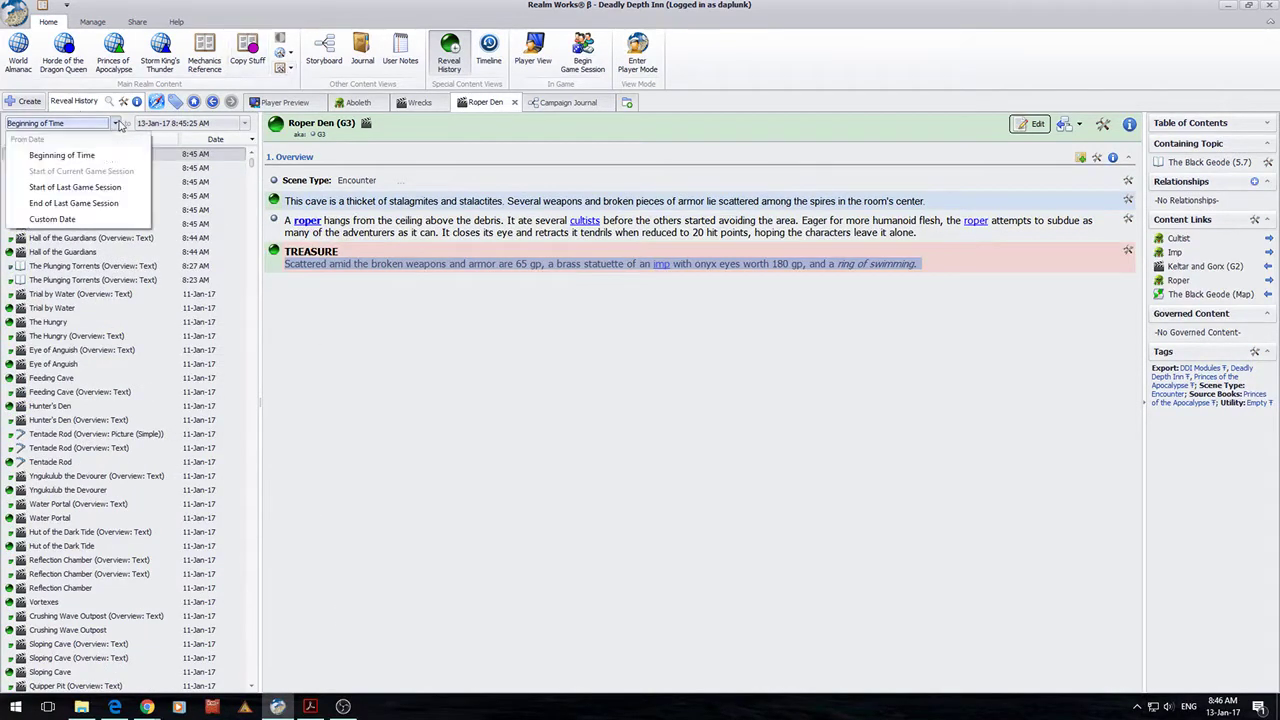
{"action": "left_click", "coordinate": [81, 187]}
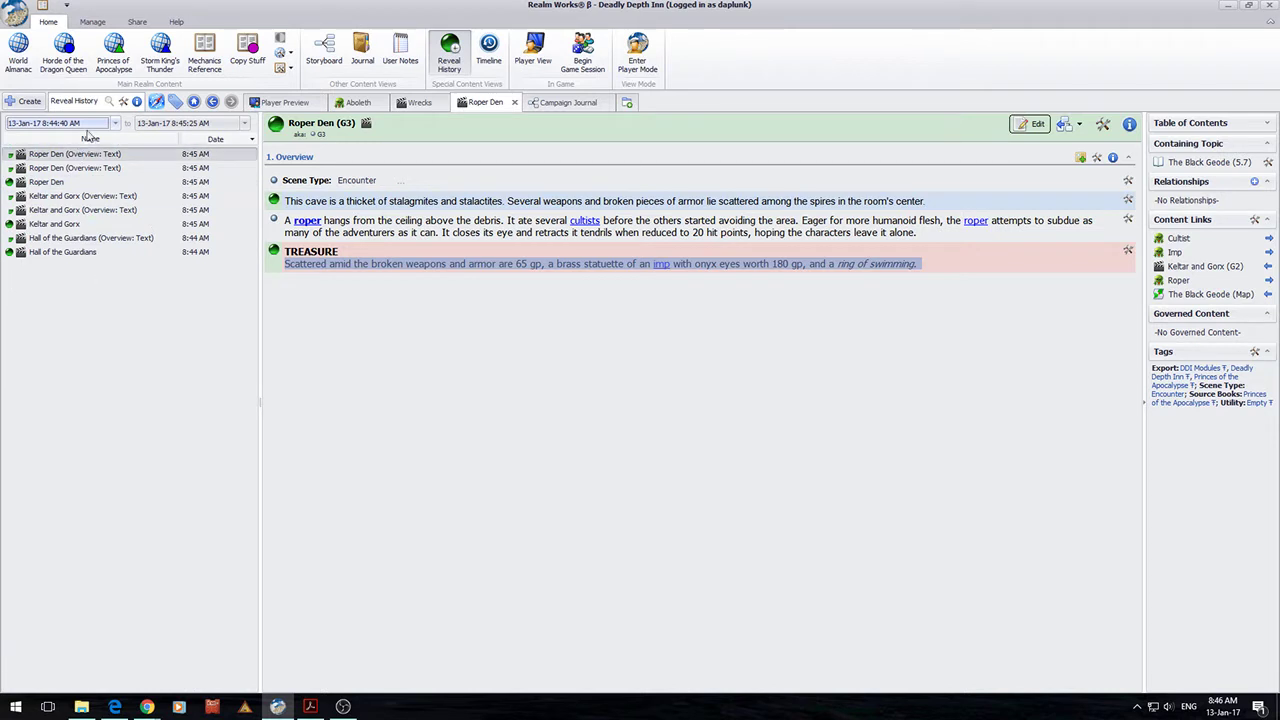
{"action": "left_click", "coordinate": [115, 123]}
{"action": "left_click", "coordinate": [48, 220]}
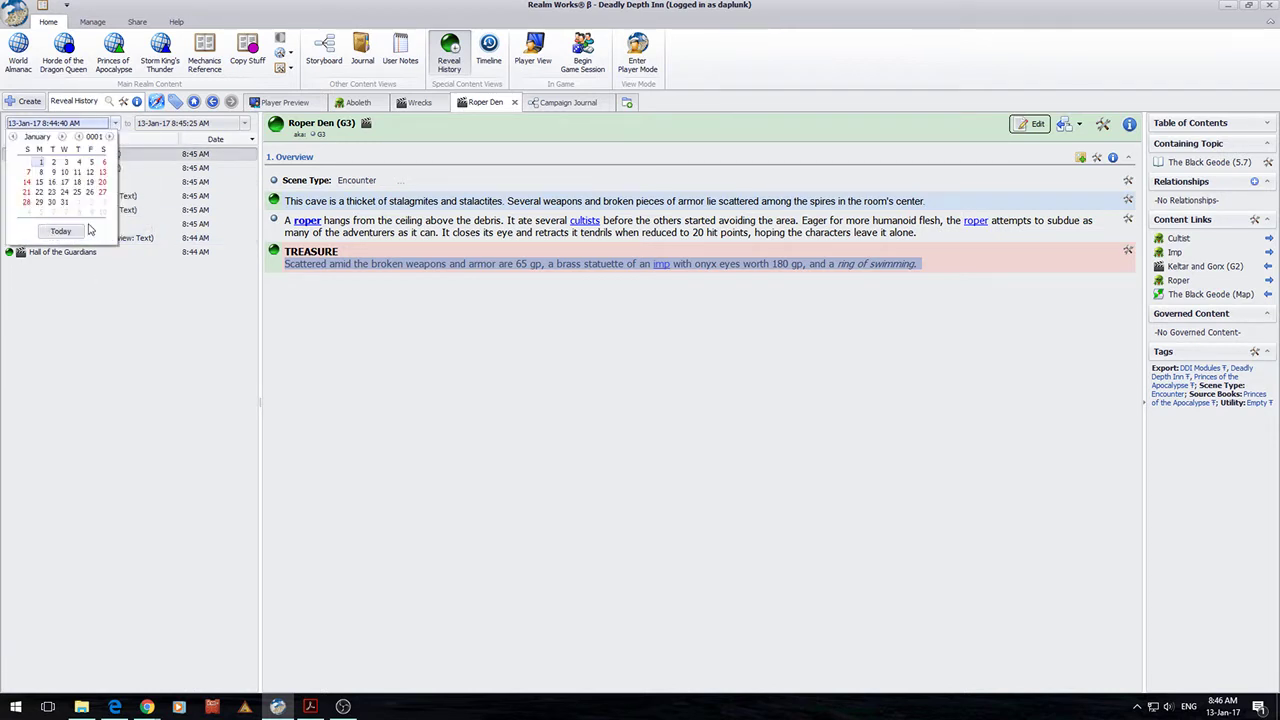
{"action": "left_click", "coordinate": [145, 401]}
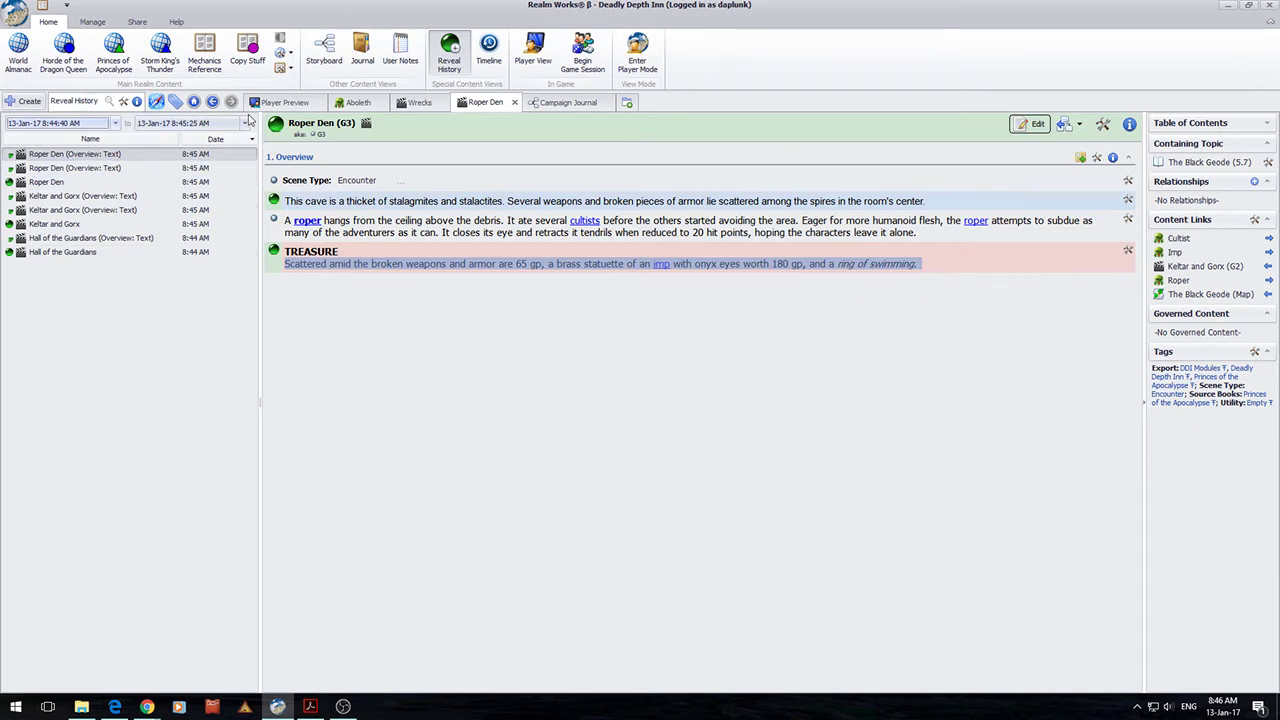
{"action": "left_click", "coordinate": [245, 122]}
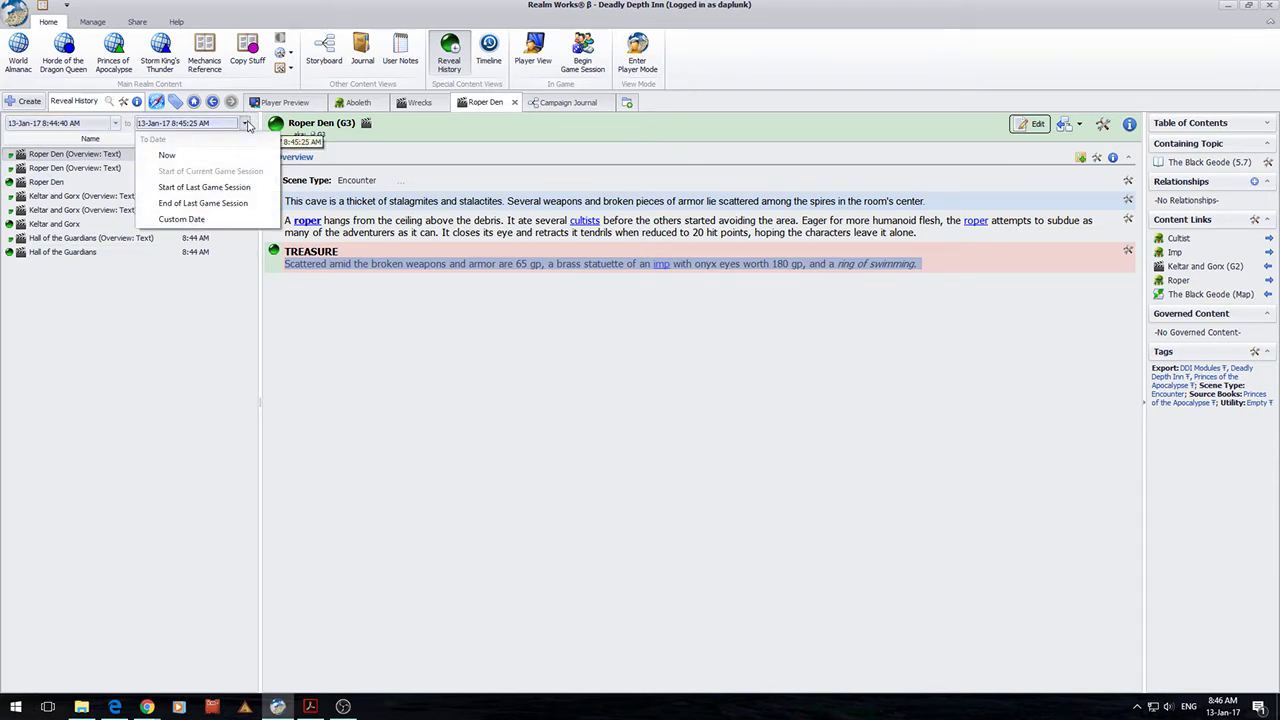
{"action": "left_click", "coordinate": [147, 333]}
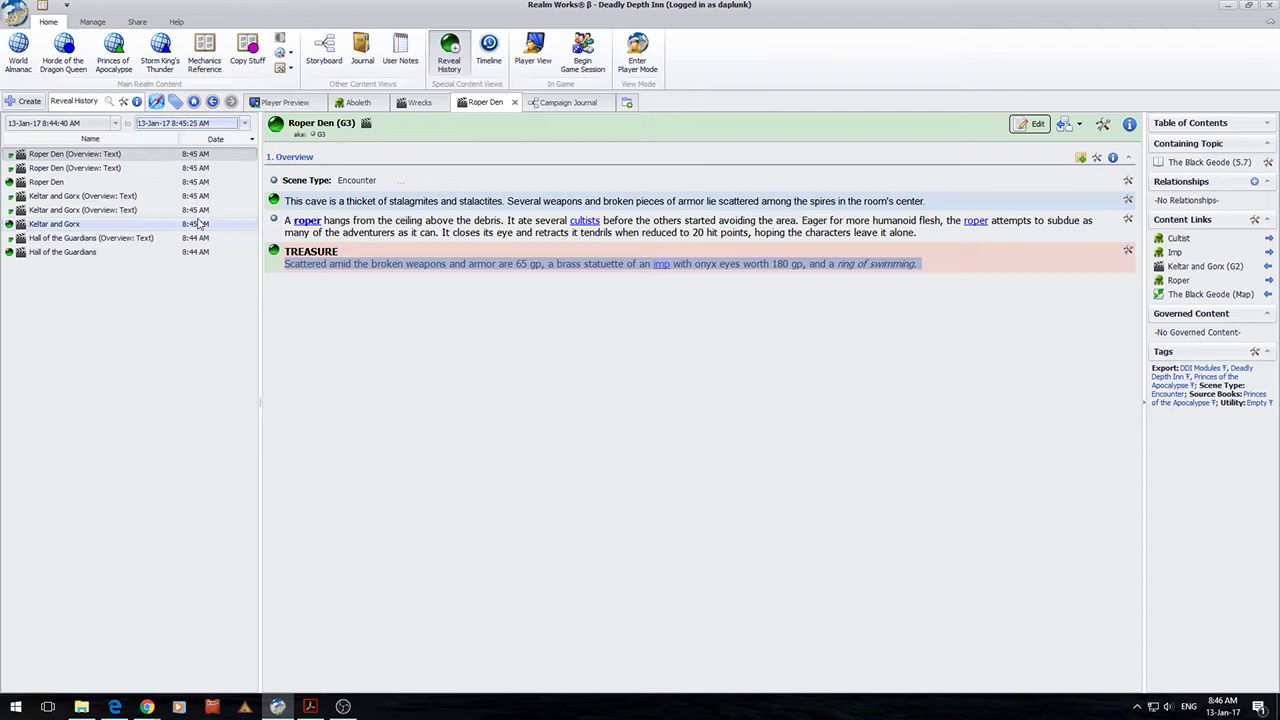
Review Roper Den, Keltar and Gorx and Hall of the Guardians, then view the Player Preview
{"action": "left_click", "coordinate": [50, 181]}
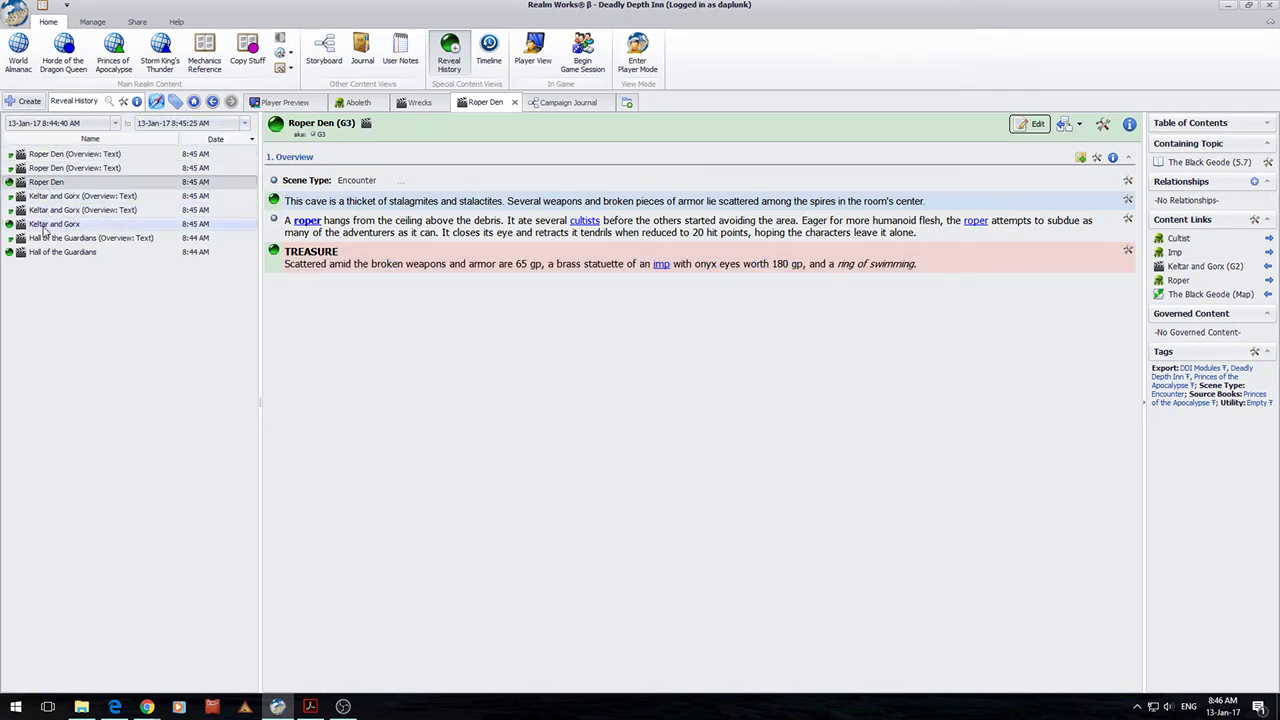
{"action": "left_click", "coordinate": [46, 223]}
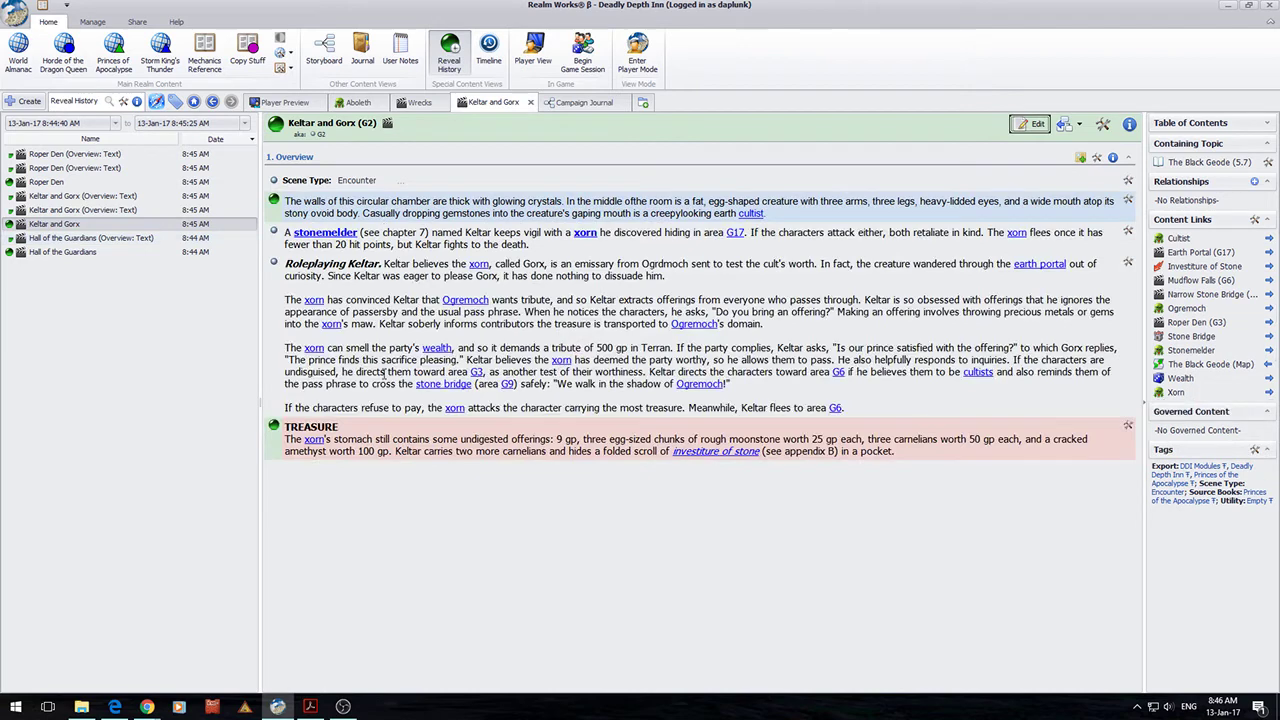
{"action": "left_click", "coordinate": [66, 253]}
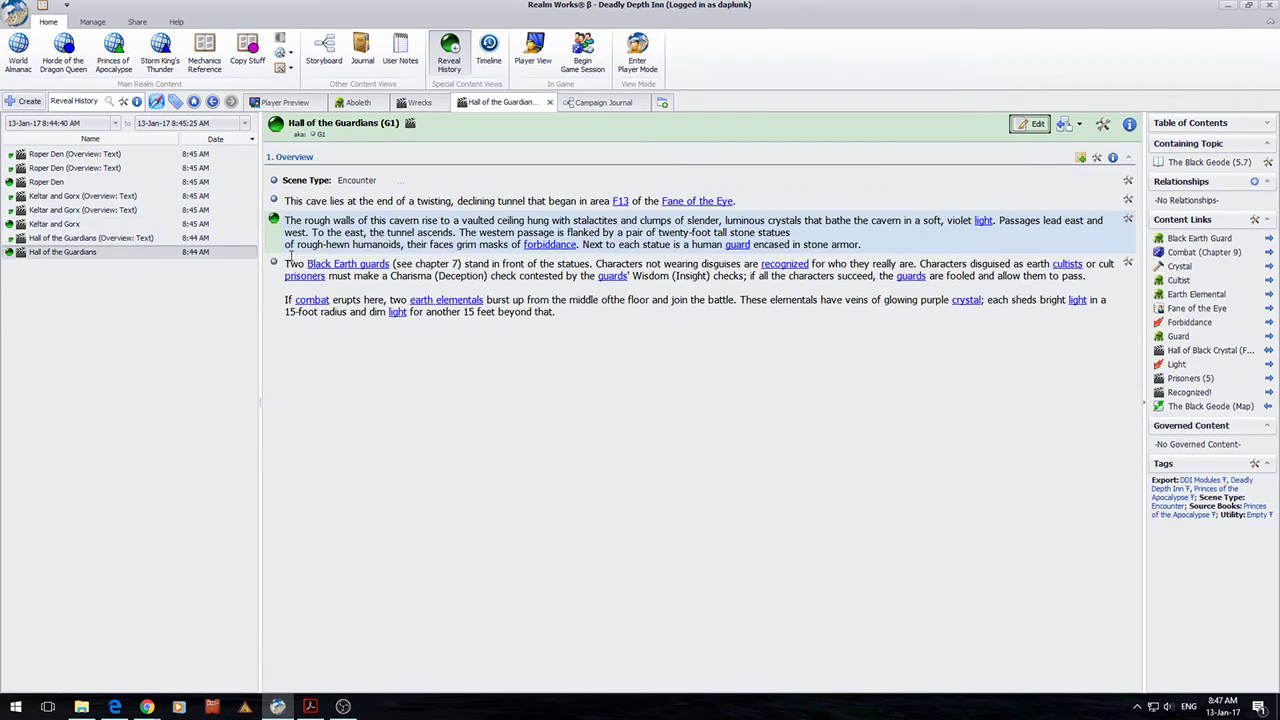
{"action": "left_click", "coordinate": [216, 224]}
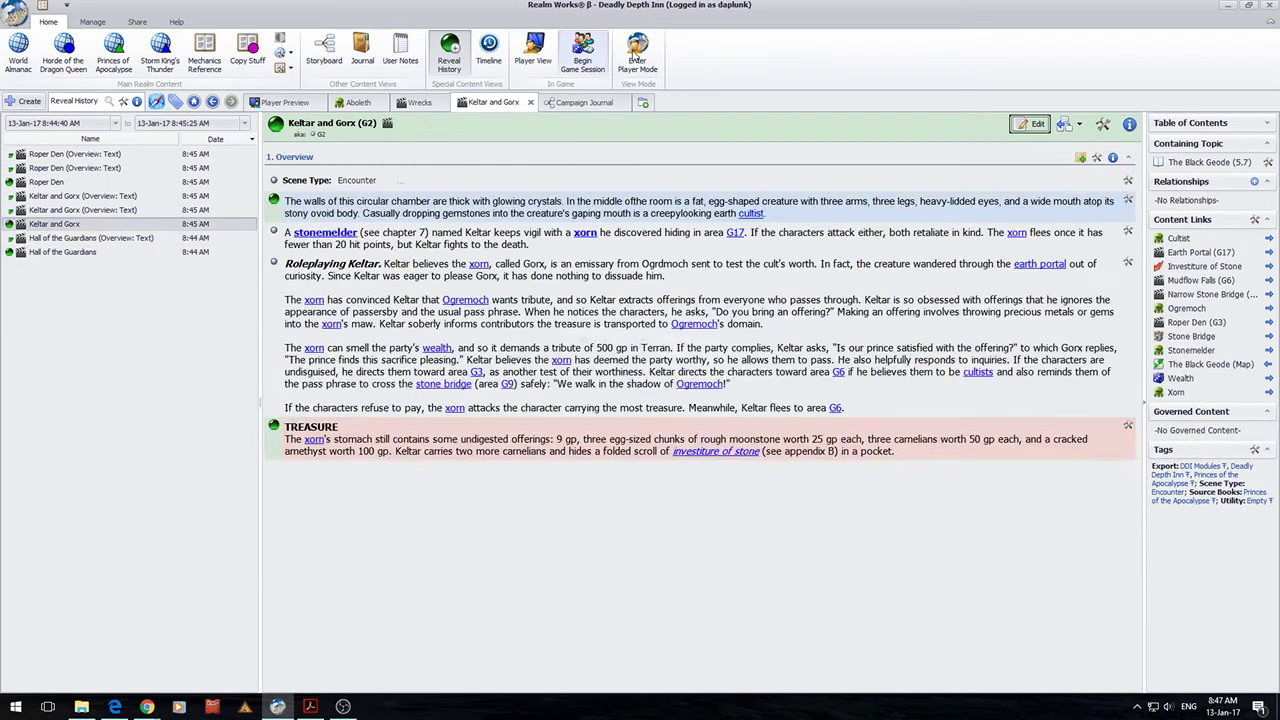
{"action": "left_click", "coordinate": [533, 52]}
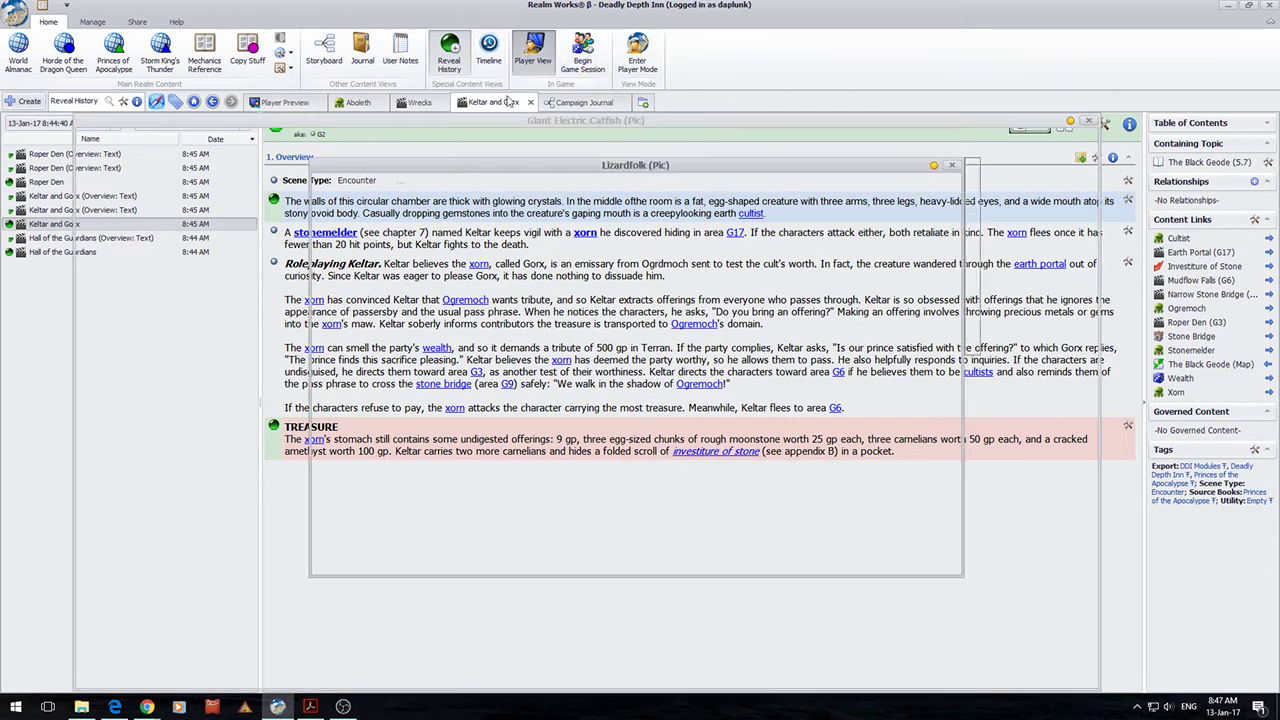
Close the Lizardfolk and Giant Electric Catfish pictures shown to players, confirming each with Yes
{"action": "left_click", "coordinate": [951, 165]}
{"action": "left_click", "coordinate": [602, 366]}
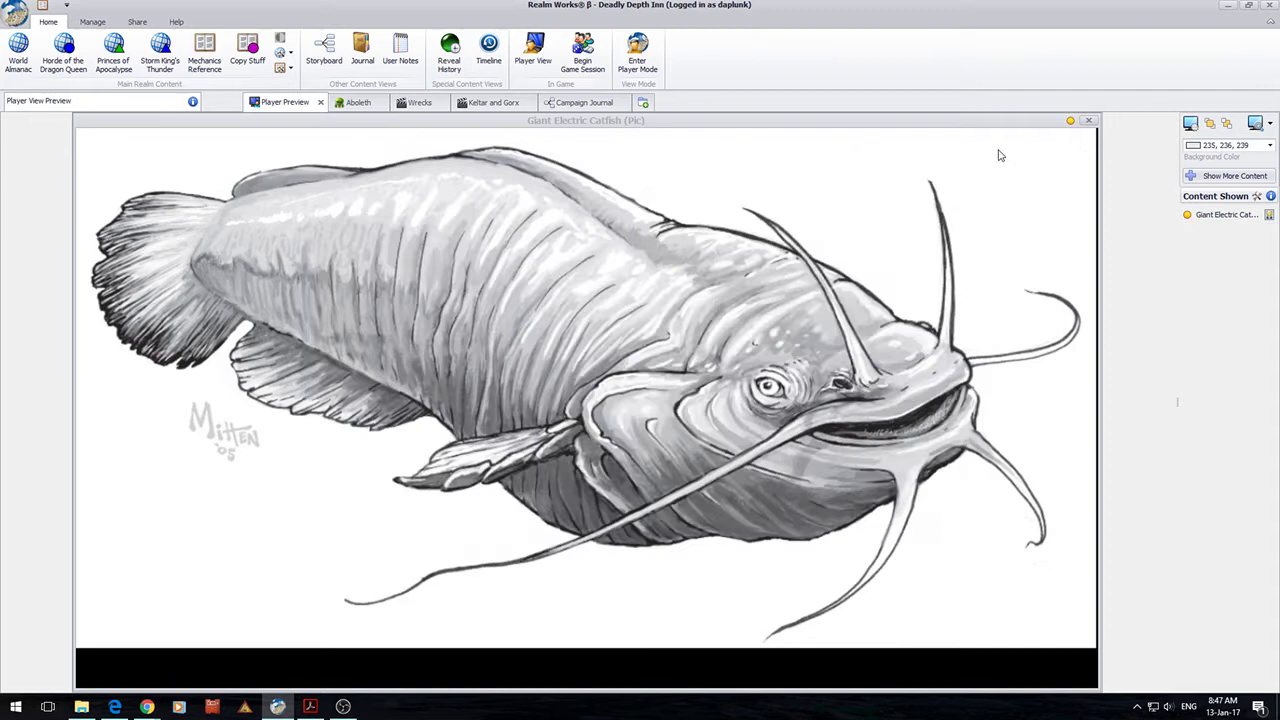
{"action": "left_click", "coordinate": [1089, 121]}
{"action": "left_click", "coordinate": [597, 365]}
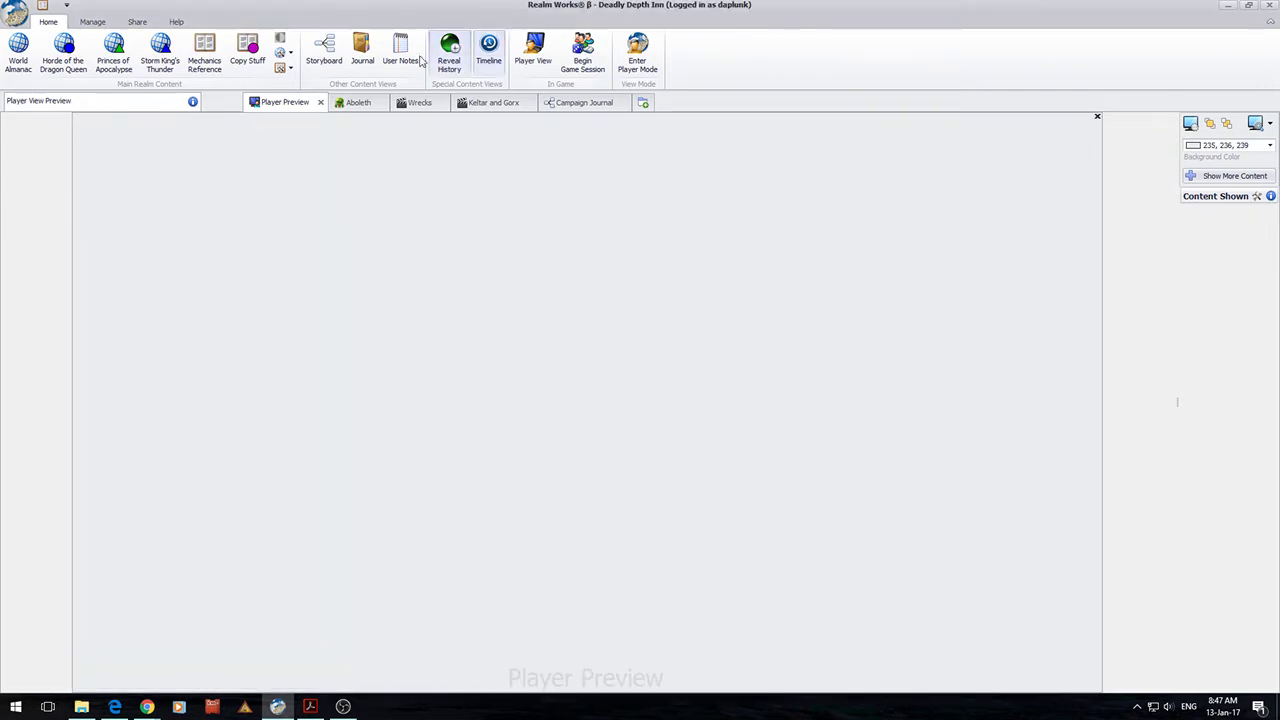
Check Roper Den in Reveal History, return to the empty Player Preview and enter Player Mode
{"action": "left_click", "coordinate": [449, 50]}
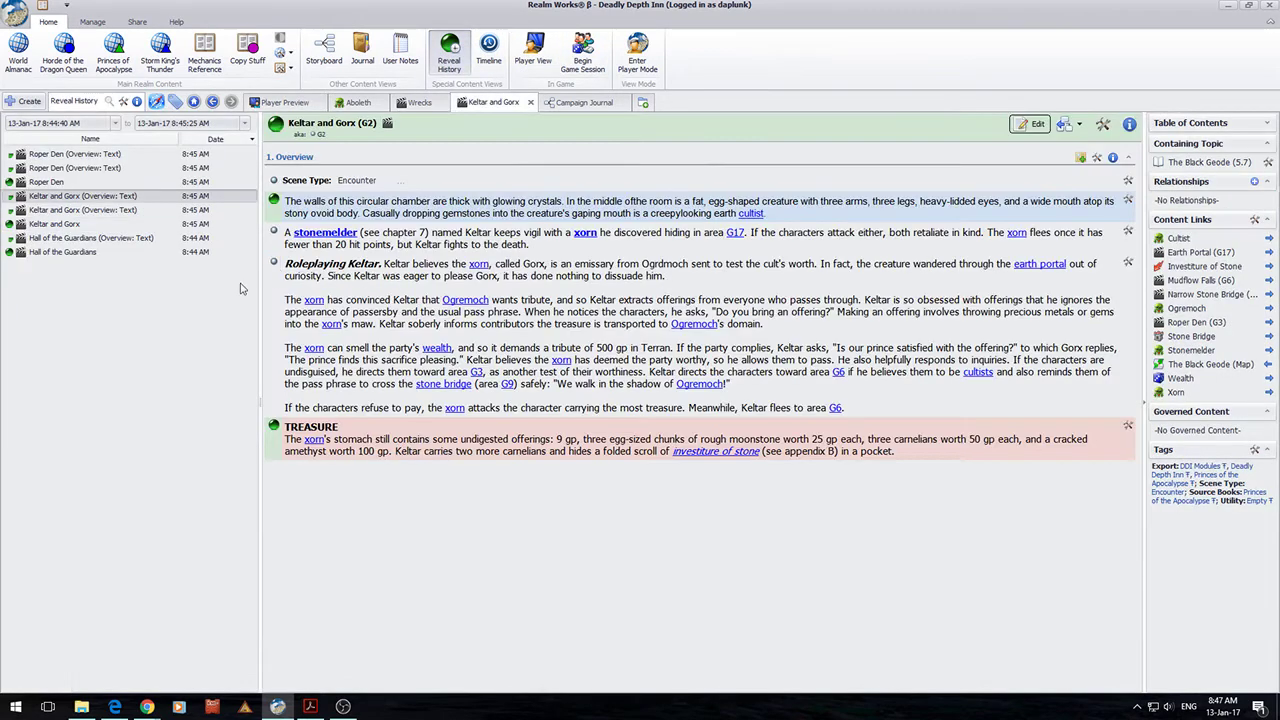
{"action": "left_click", "coordinate": [48, 184]}
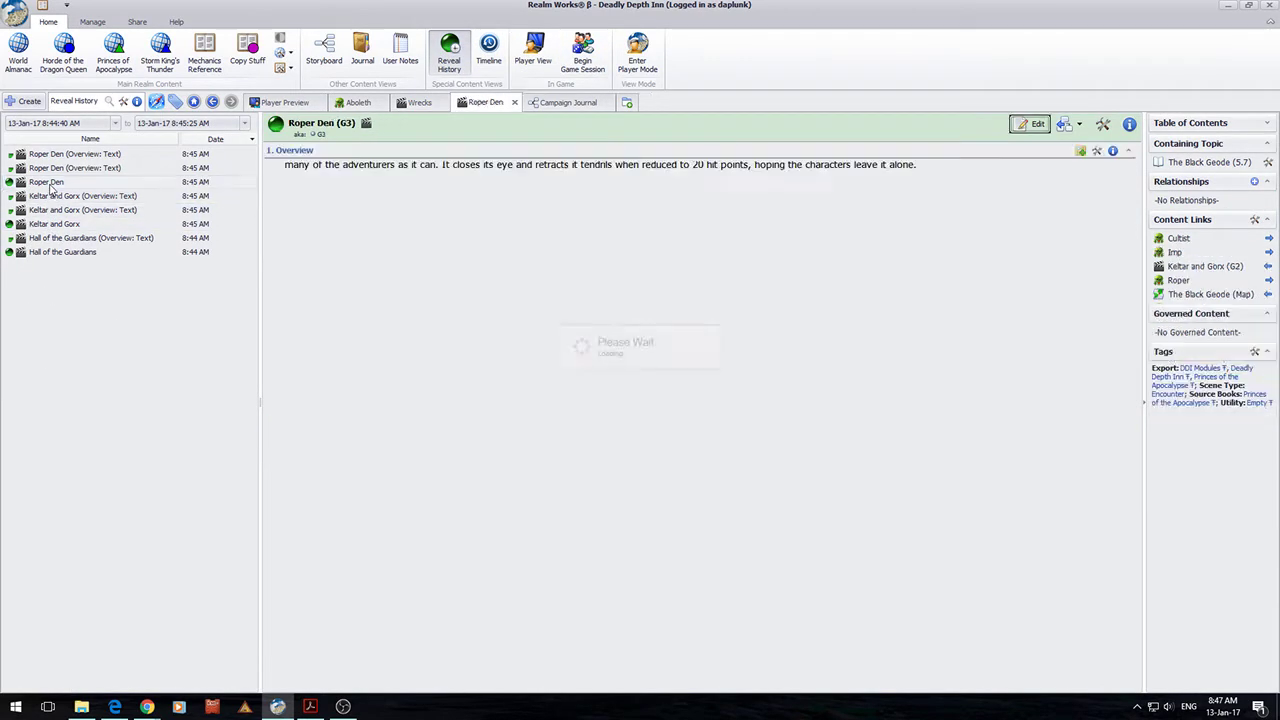
{"action": "left_click", "coordinate": [533, 50]}
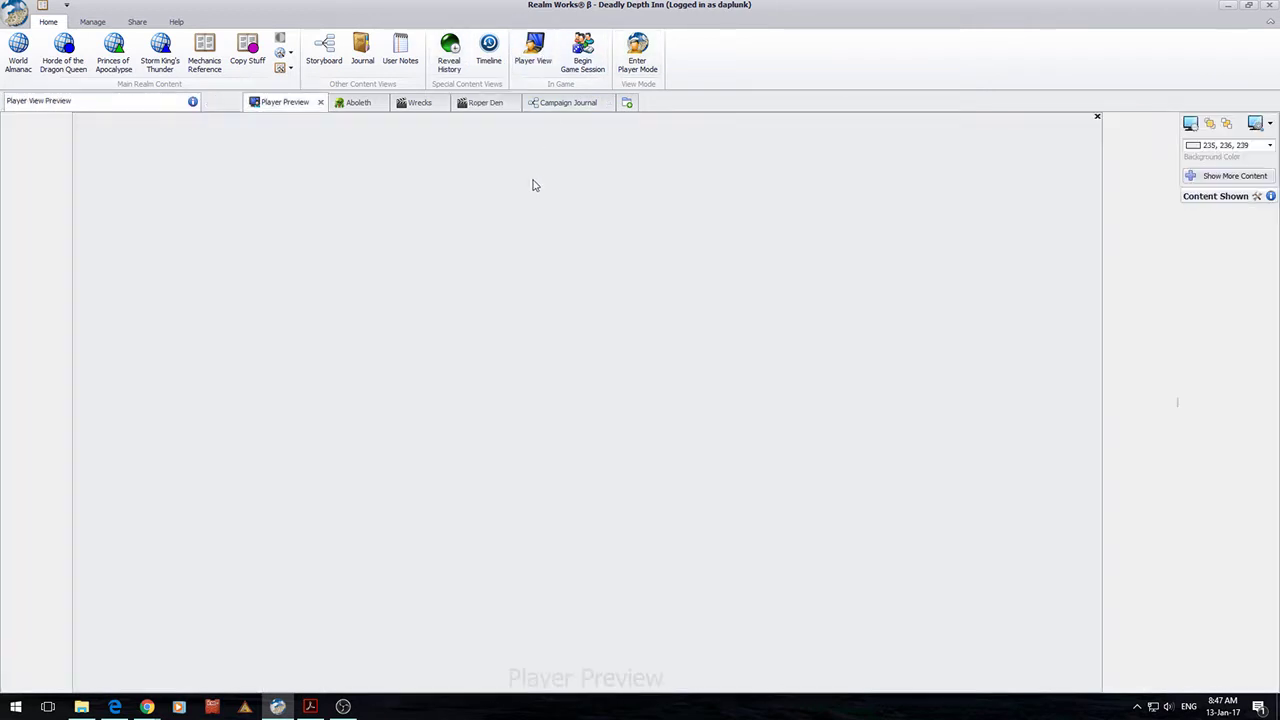
{"action": "left_click", "coordinate": [637, 55]}
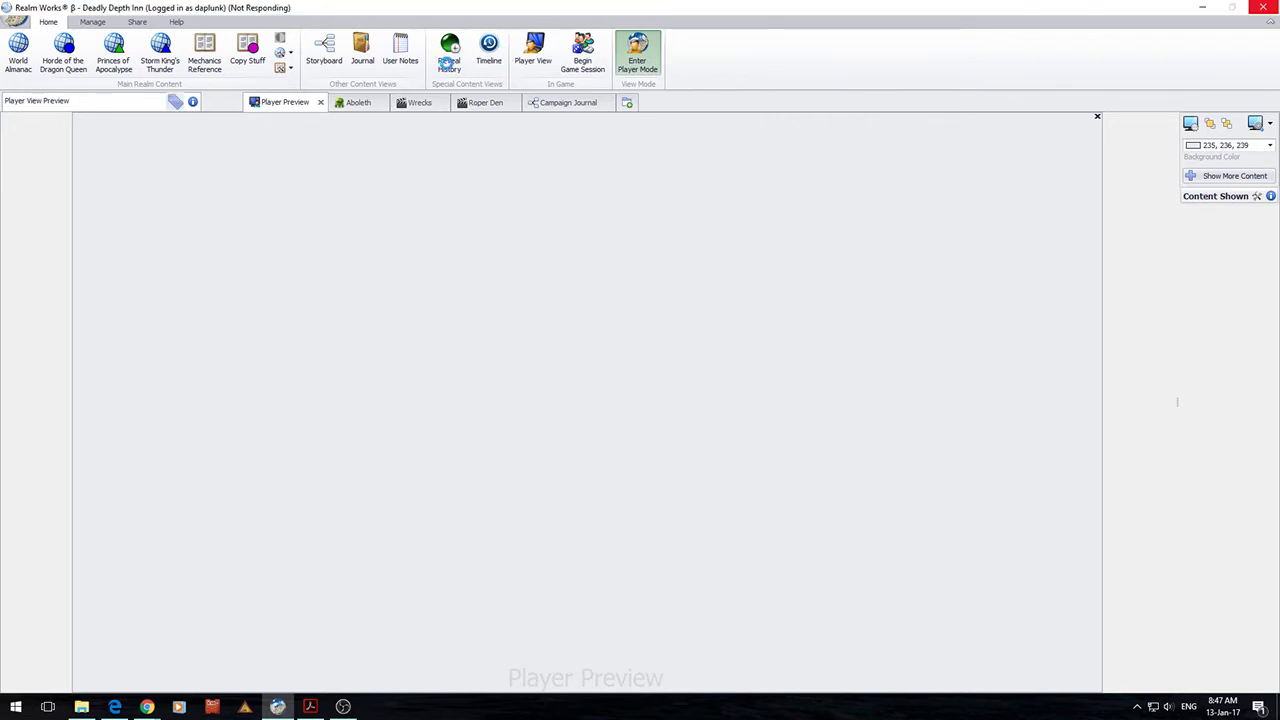
Limit Reveal History to Start of Last Game Session through End of Last Game Session
{"action": "left_click", "coordinate": [374, 102]}
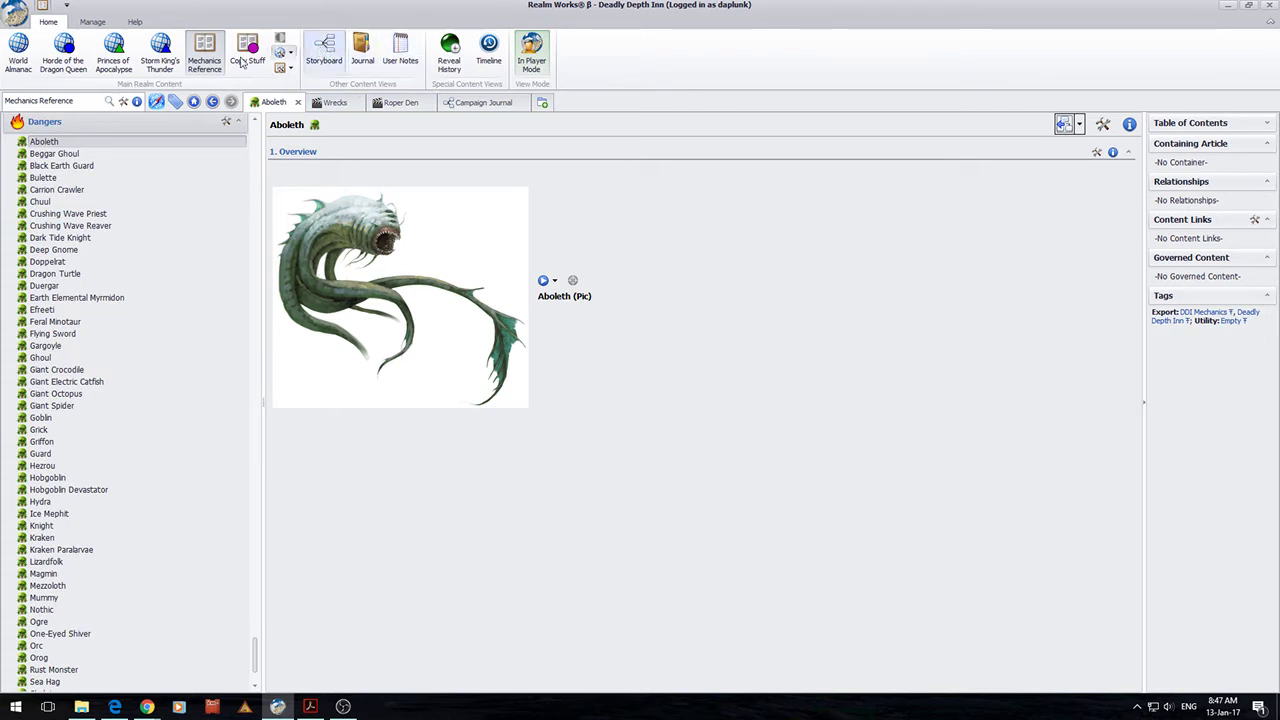
{"action": "left_click", "coordinate": [449, 50]}
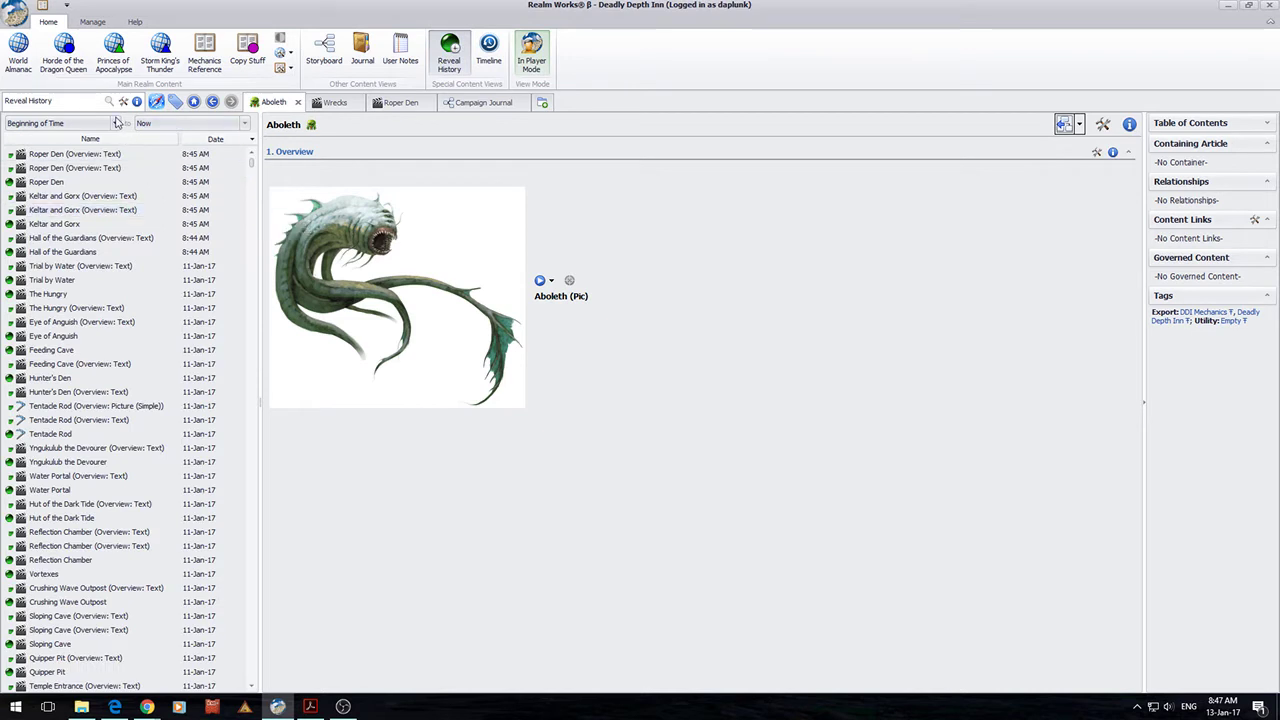
{"action": "left_click", "coordinate": [115, 122]}
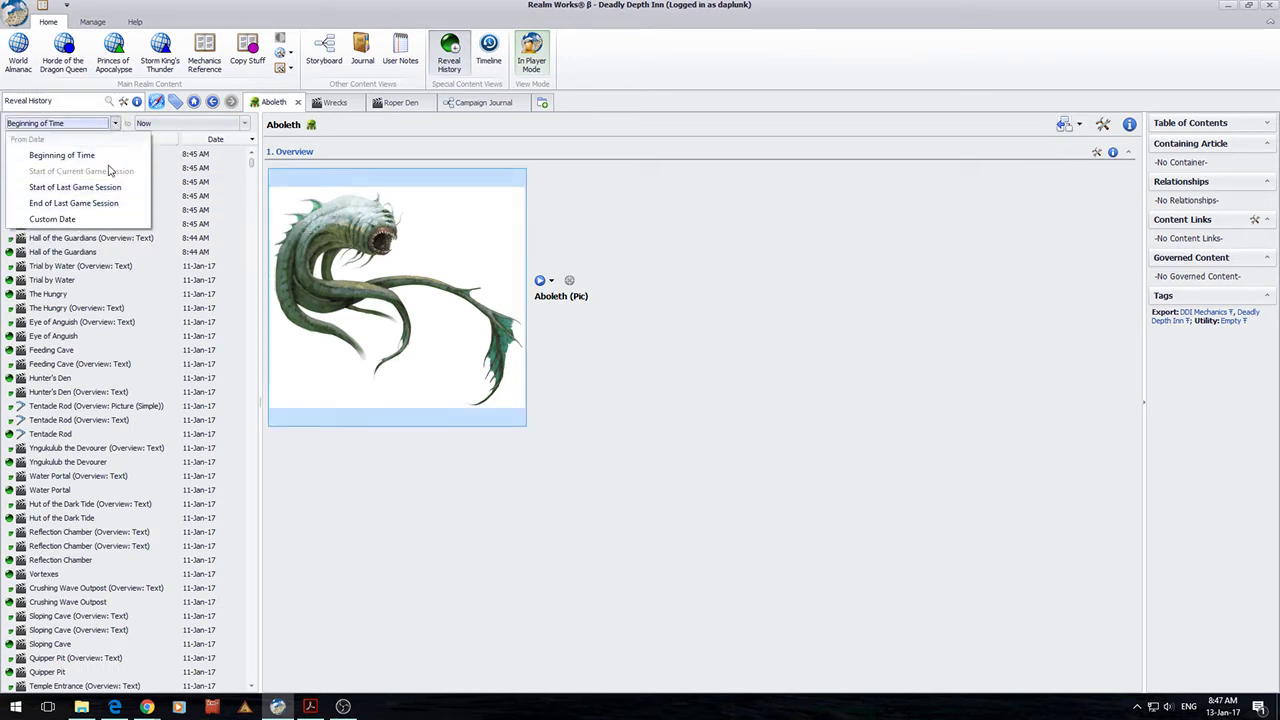
{"action": "left_click", "coordinate": [62, 188]}
{"action": "left_click", "coordinate": [244, 122]}
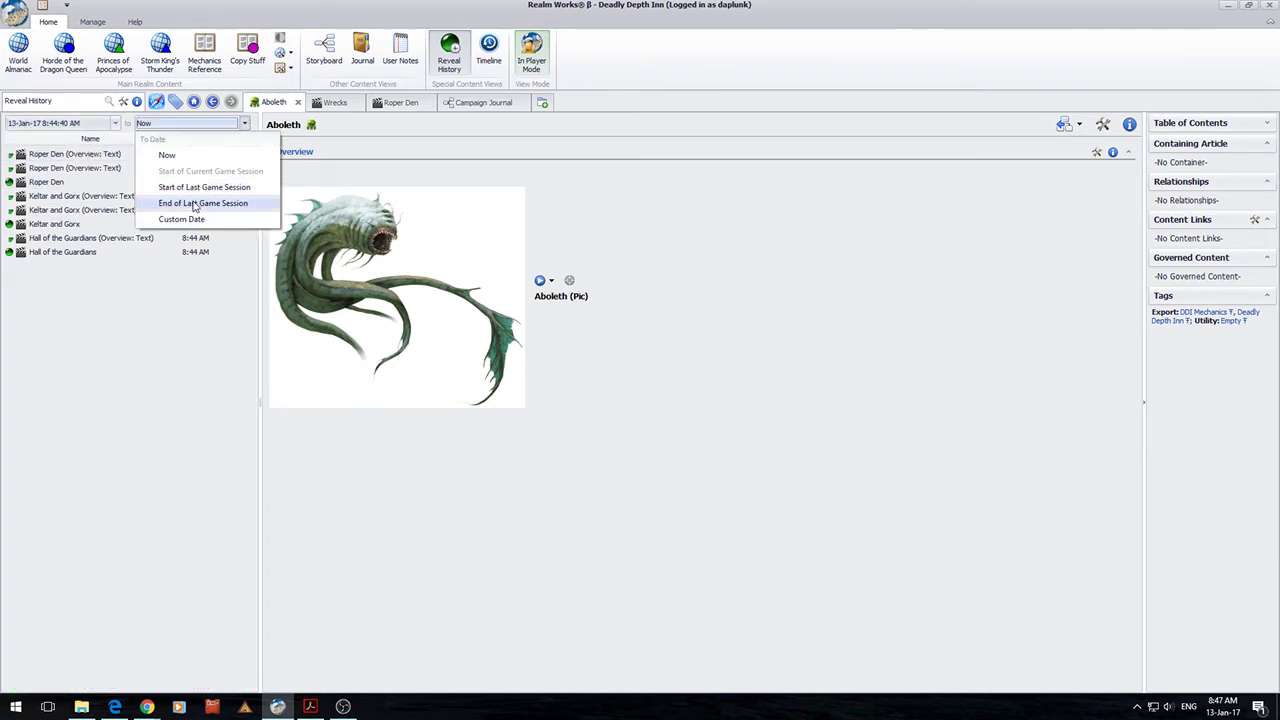
{"action": "left_click", "coordinate": [195, 204]}
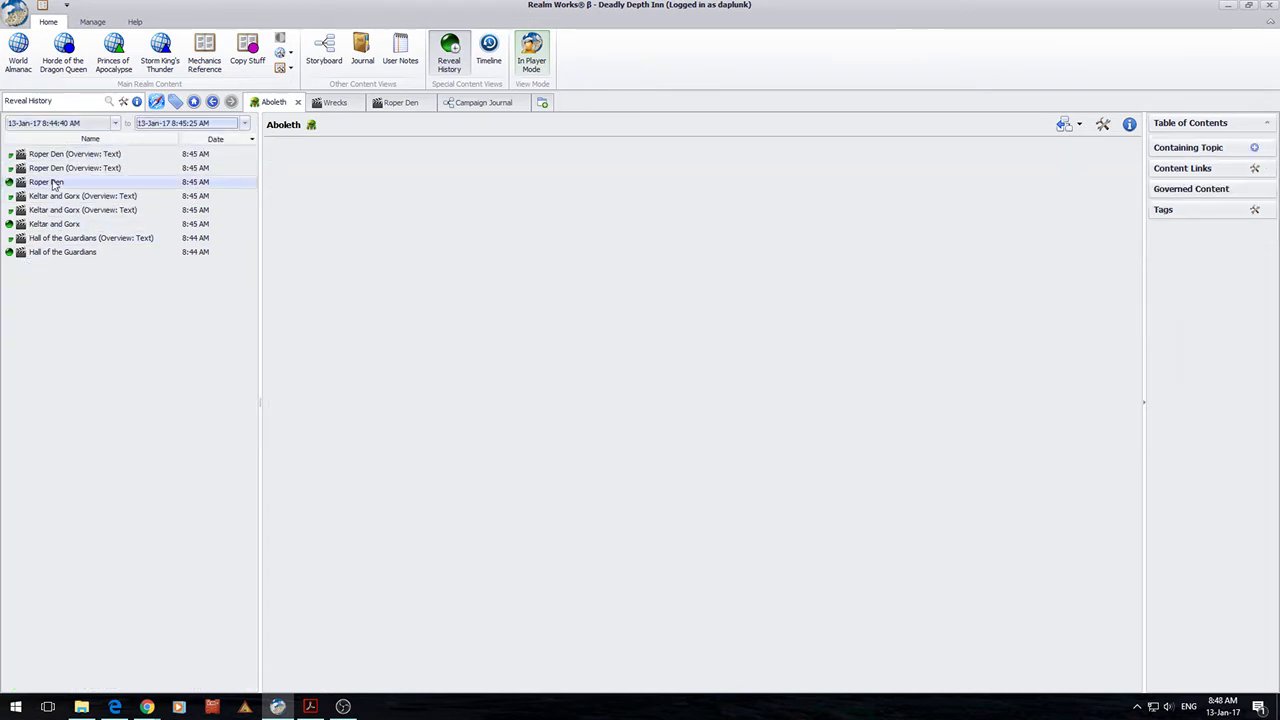
View Roper Den's revealed paragraphs, then Keltar and Gorx and Hall of the Guardians as players see them
{"action": "left_click", "coordinate": [55, 184]}
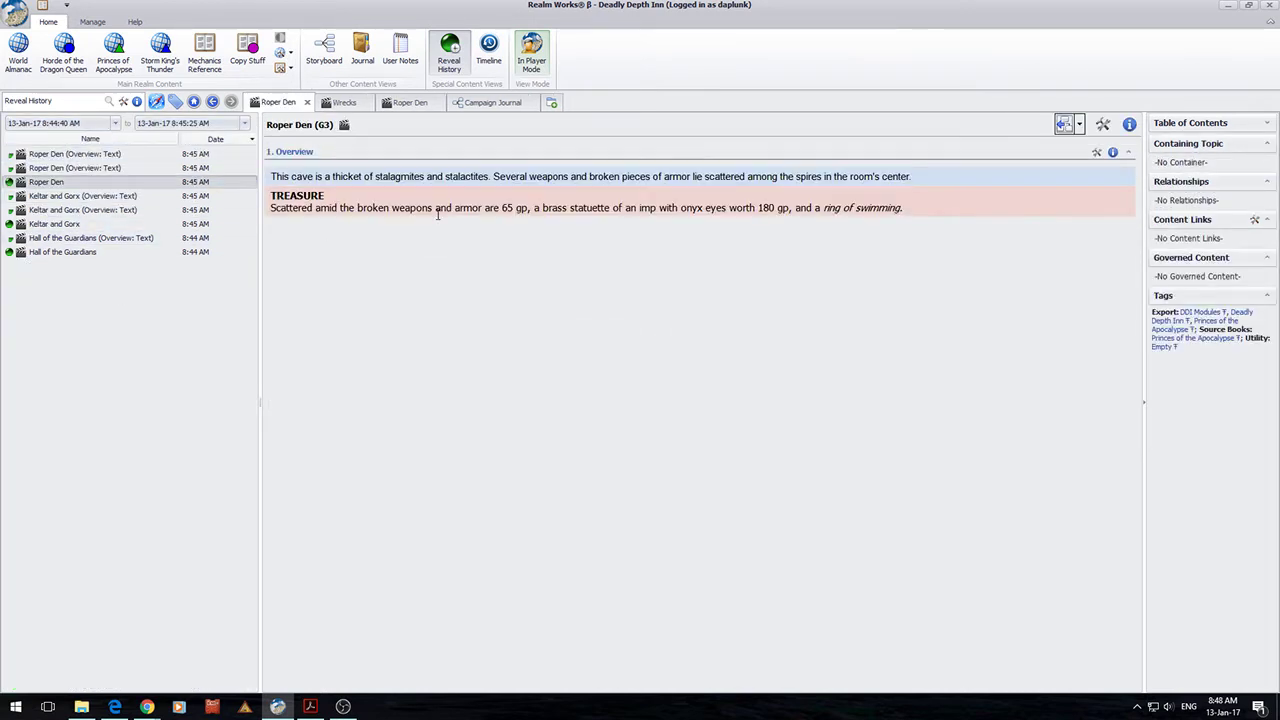
{"action": "triple_click", "coordinate": [909, 175]}
{"action": "triple_click", "coordinate": [934, 208]}
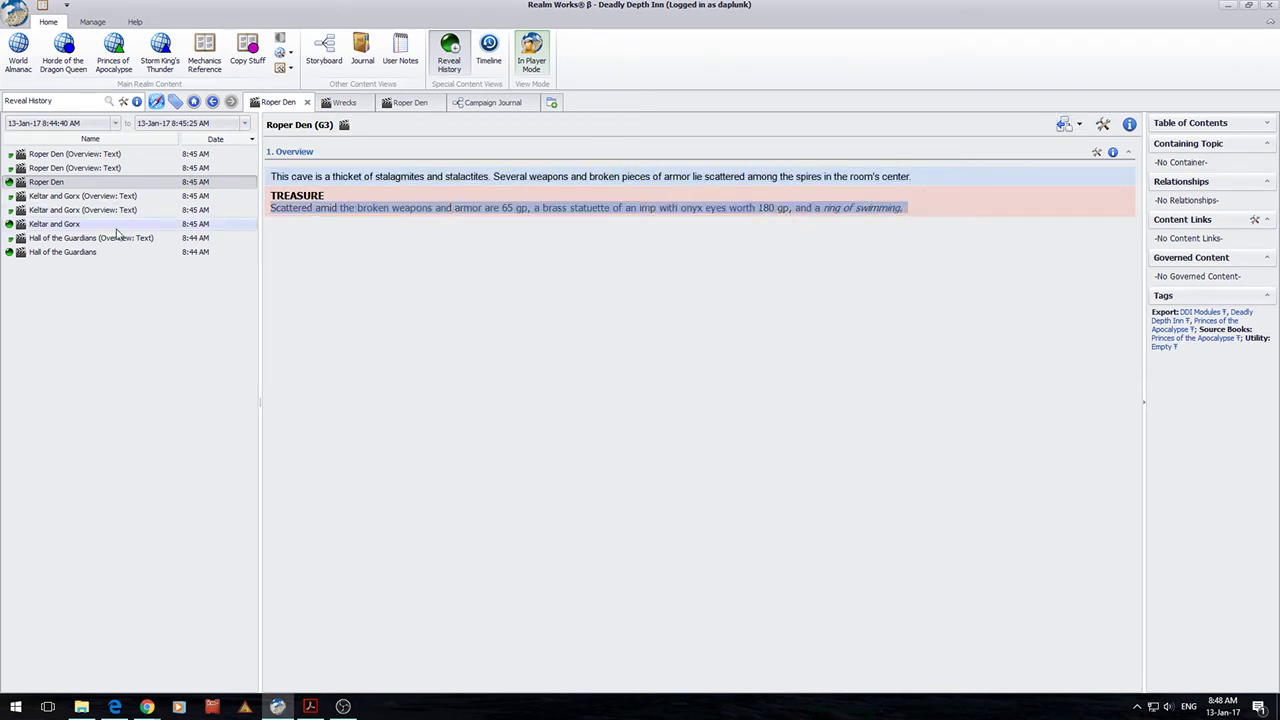
{"action": "left_click", "coordinate": [100, 225]}
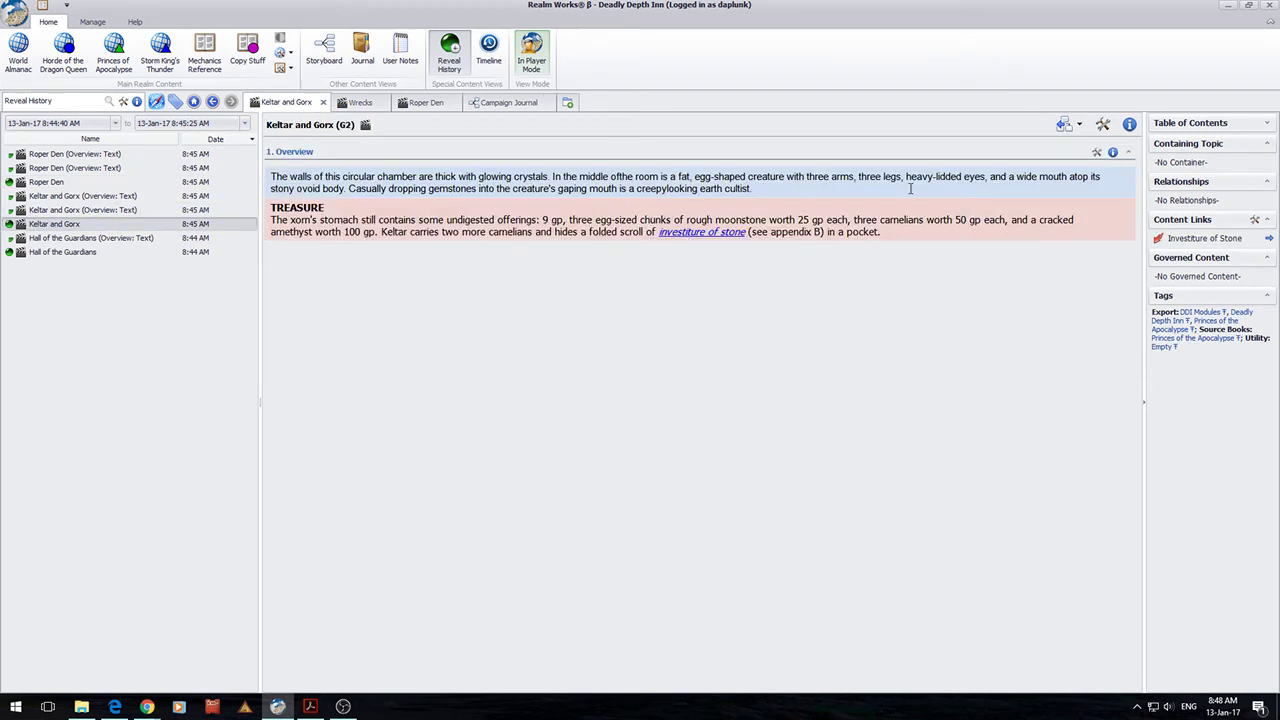
{"action": "left_click", "coordinate": [48, 253]}
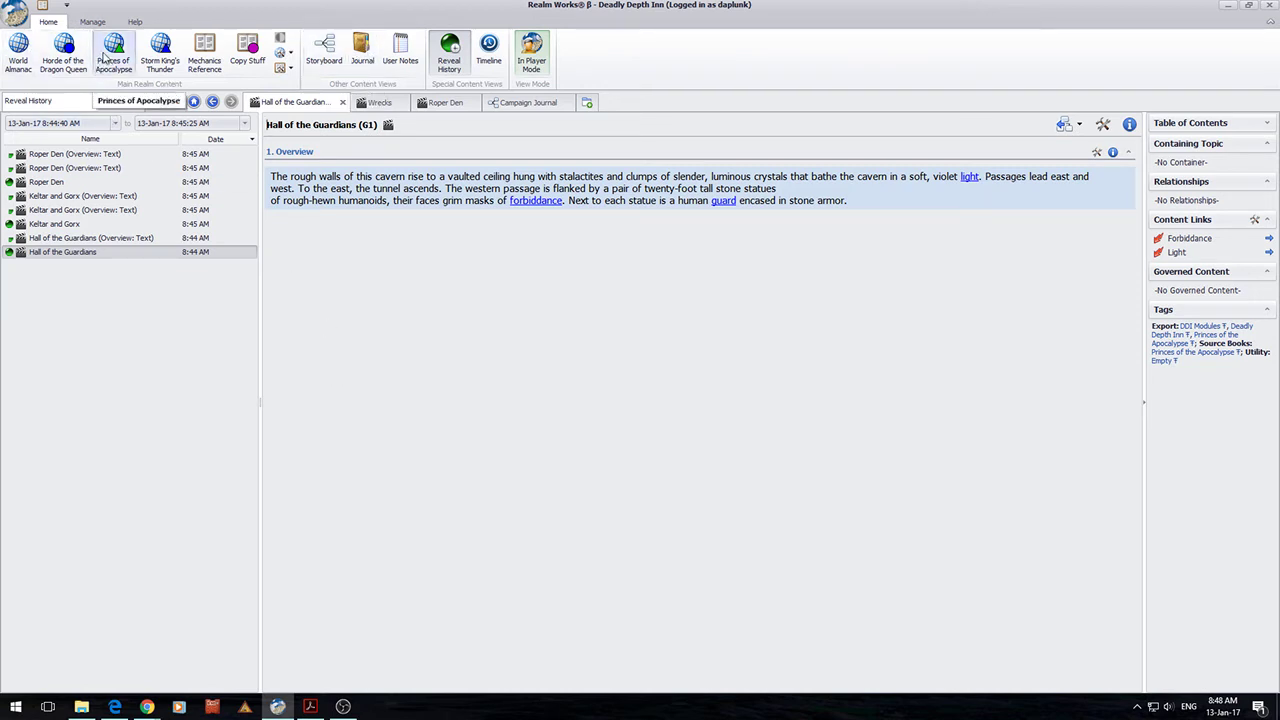
Browse journal entries 29, 9 and 27 in Princes of Apocalypse, ending on 29 - Down the Dark Stairs
{"action": "left_click", "coordinate": [99, 68]}
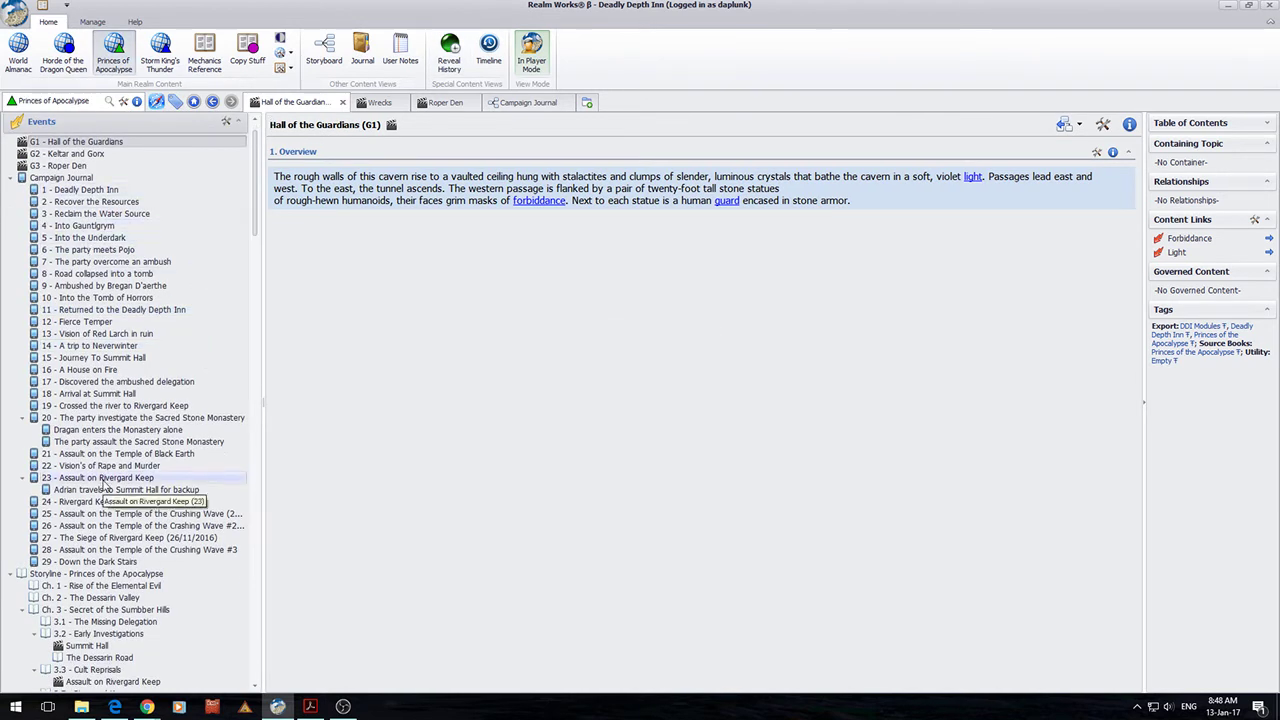
{"action": "left_click", "coordinate": [65, 562]}
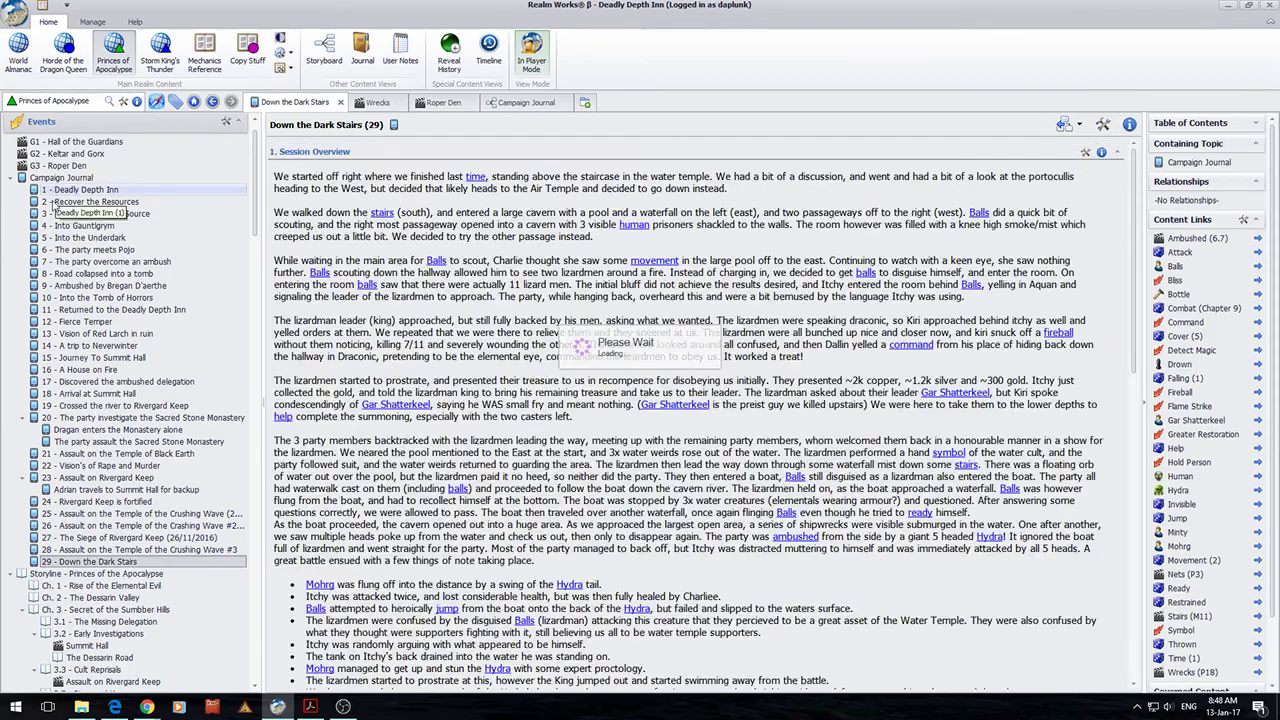
{"action": "scroll", "coordinate": [553, 424], "scroll_direction": "down", "scroll_amount": 15}
{"action": "scroll", "coordinate": [553, 424], "scroll_direction": "up", "scroll_amount": 10}
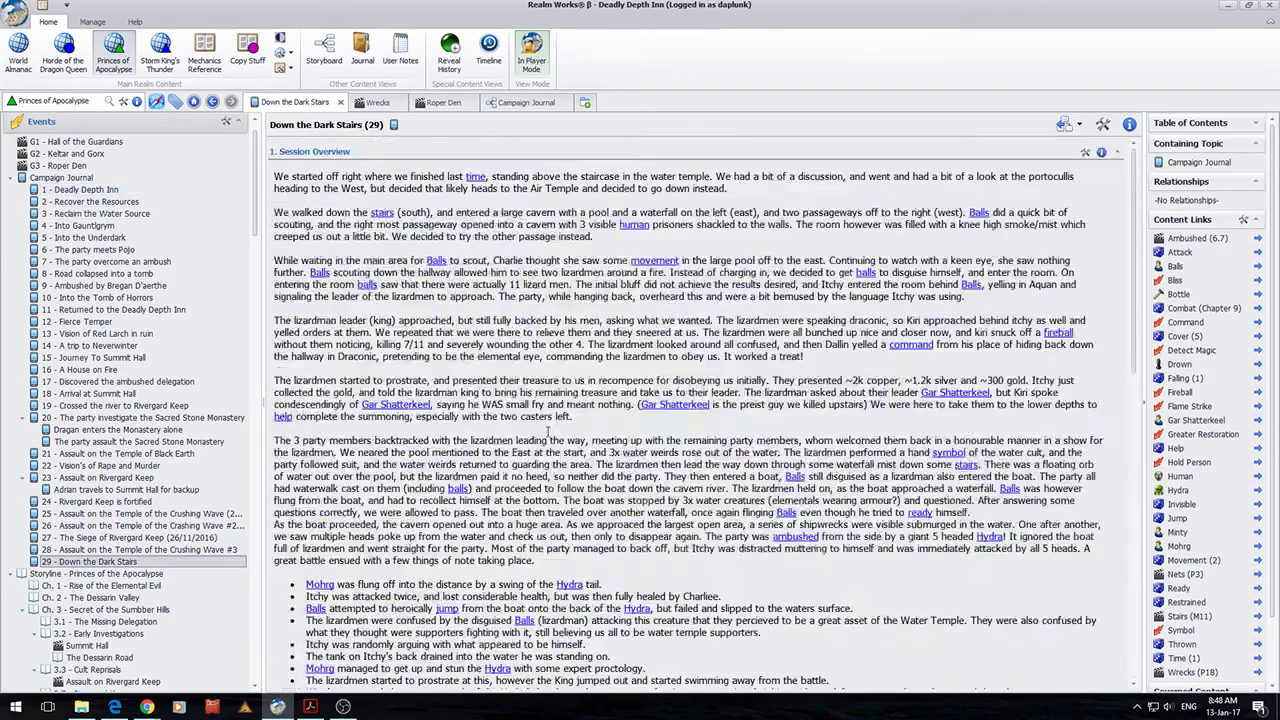
{"action": "scroll", "coordinate": [520, 408], "scroll_direction": "down", "scroll_amount": 10}
{"action": "left_click", "coordinate": [104, 285]}
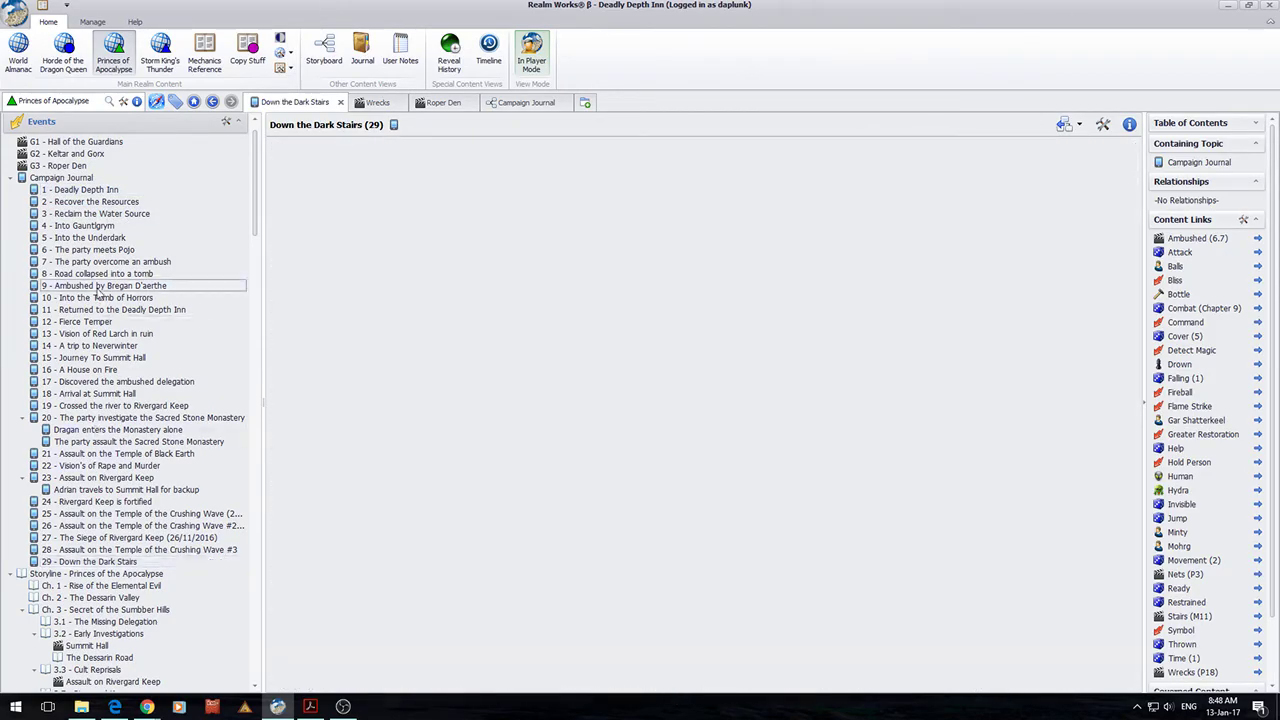
{"action": "left_click", "coordinate": [92, 538]}
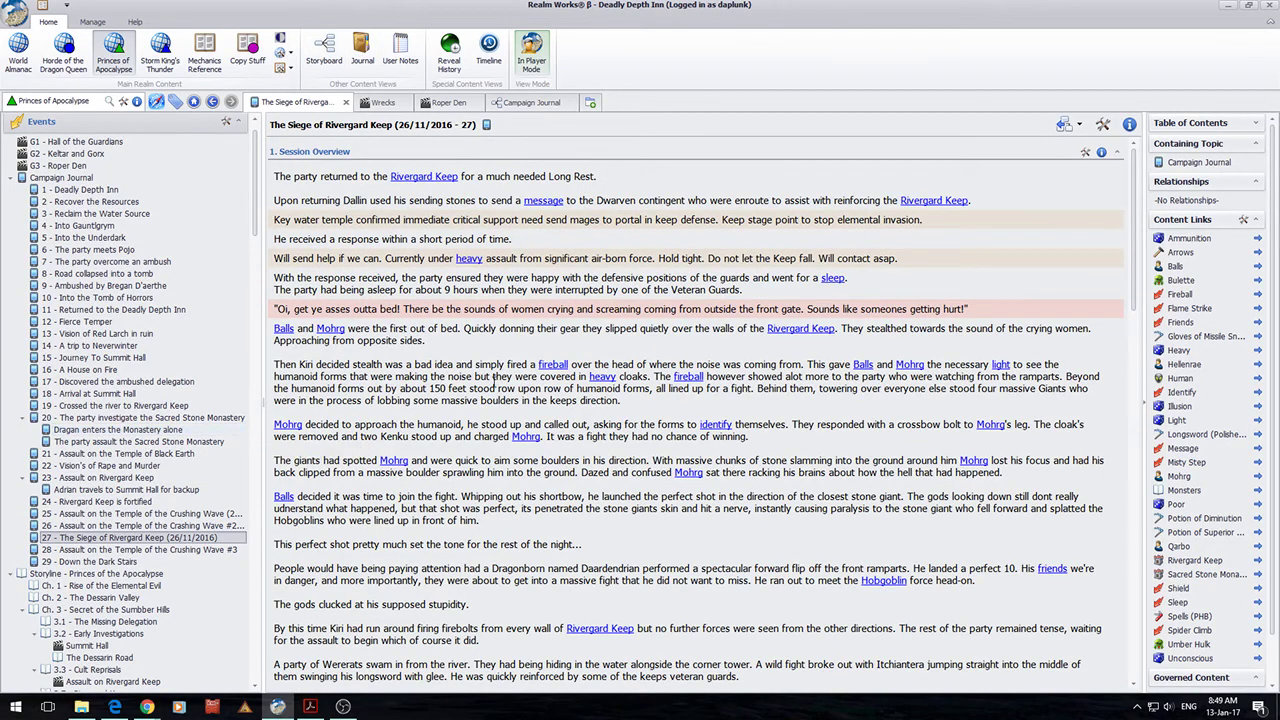
{"action": "left_click", "coordinate": [90, 561]}
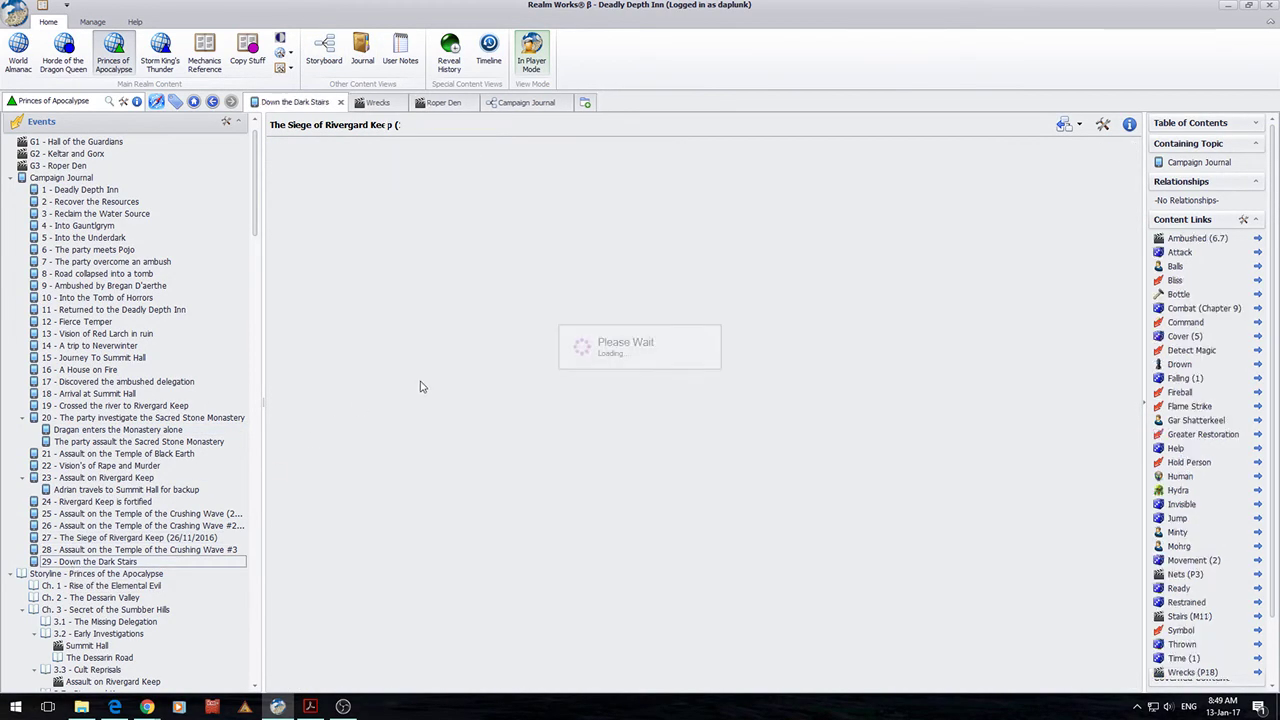
{"action": "scroll", "coordinate": [415, 262], "scroll_direction": "up", "scroll_amount": 10}
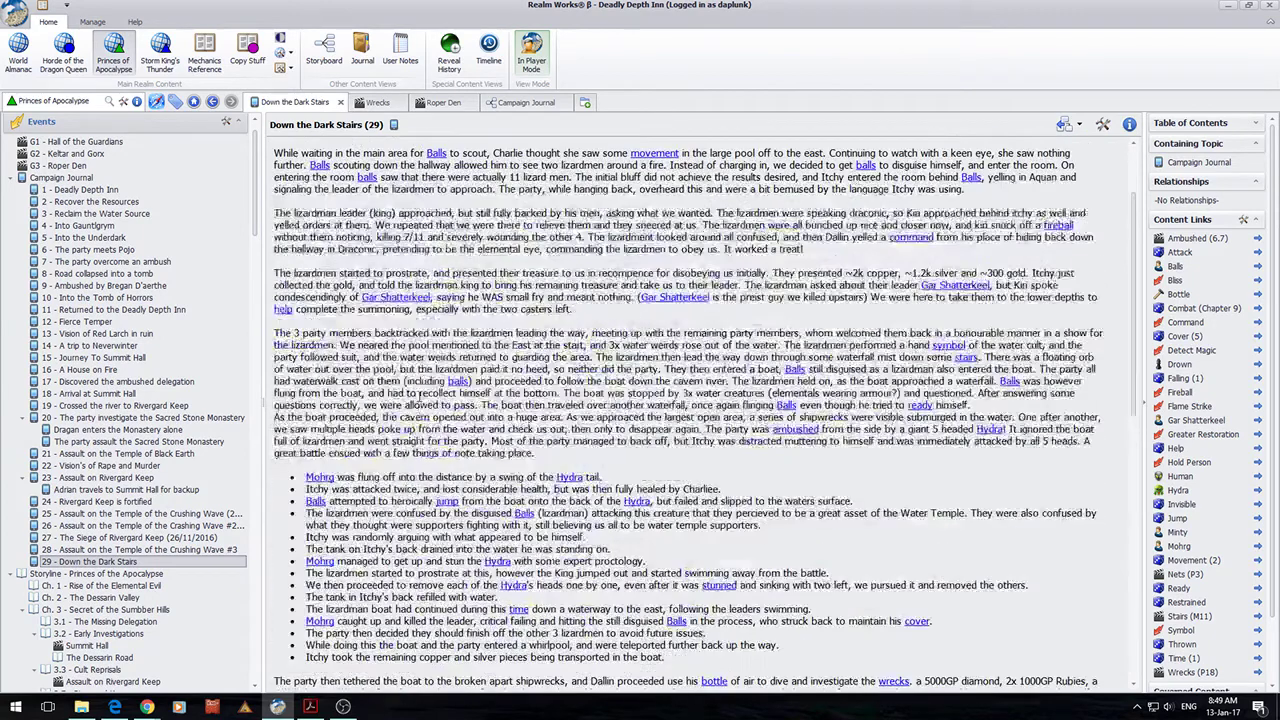